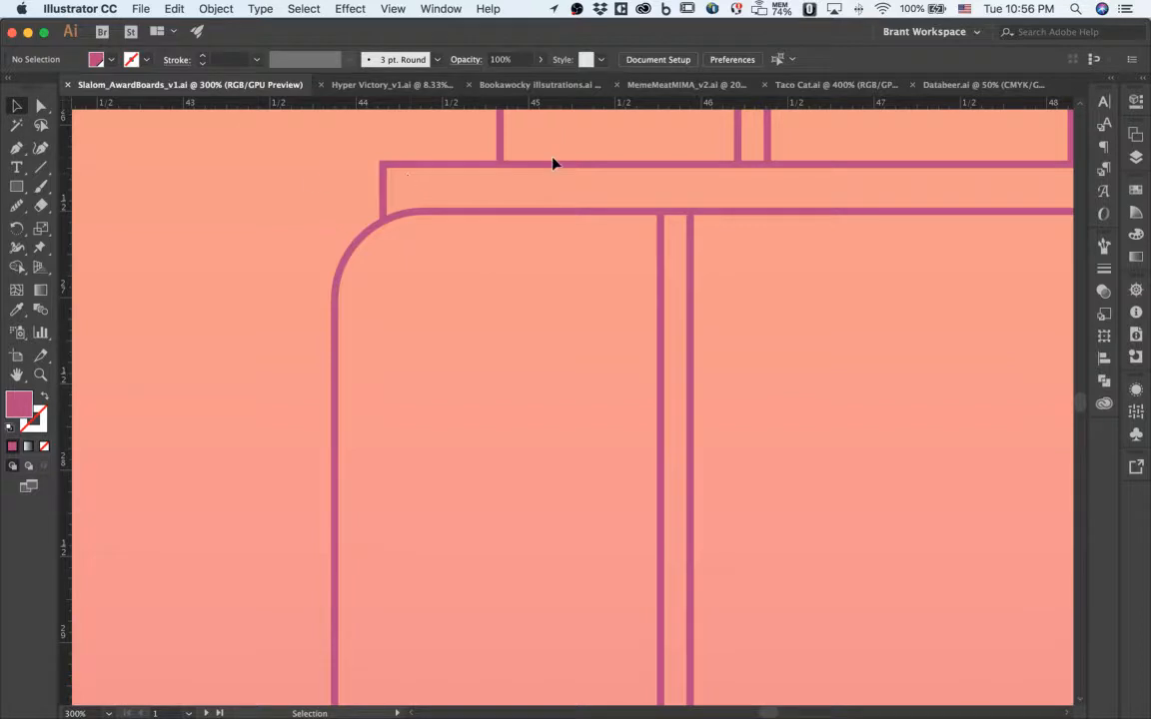
Examine the stacked tower outline, from the upper section and ledge down to the rooftops in front.
{"action": "scroll", "coordinate": [446, 245], "scroll_direction": "down", "scroll_amount": 1}
{"action": "scroll", "coordinate": [445, 245], "scroll_direction": "right", "scroll_amount": 3}
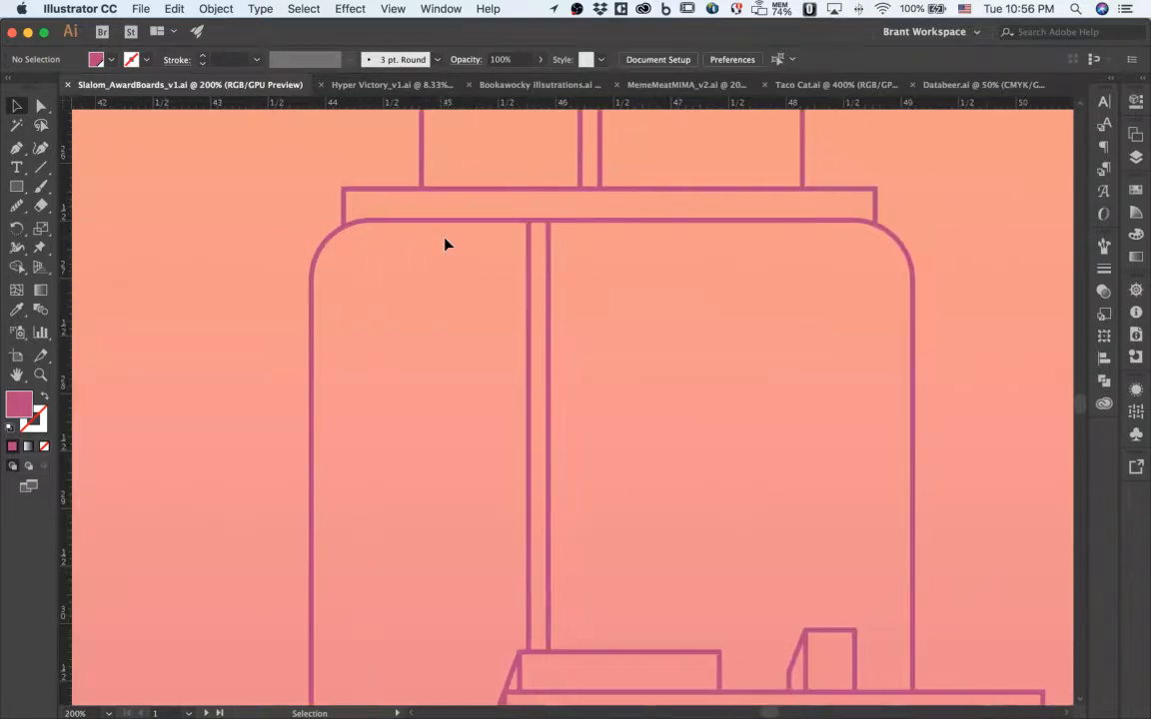
{"action": "scroll", "coordinate": [446, 245], "scroll_direction": "down", "scroll_amount": 4}
{"action": "scroll", "coordinate": [446, 245], "scroll_direction": "left", "scroll_amount": 2}
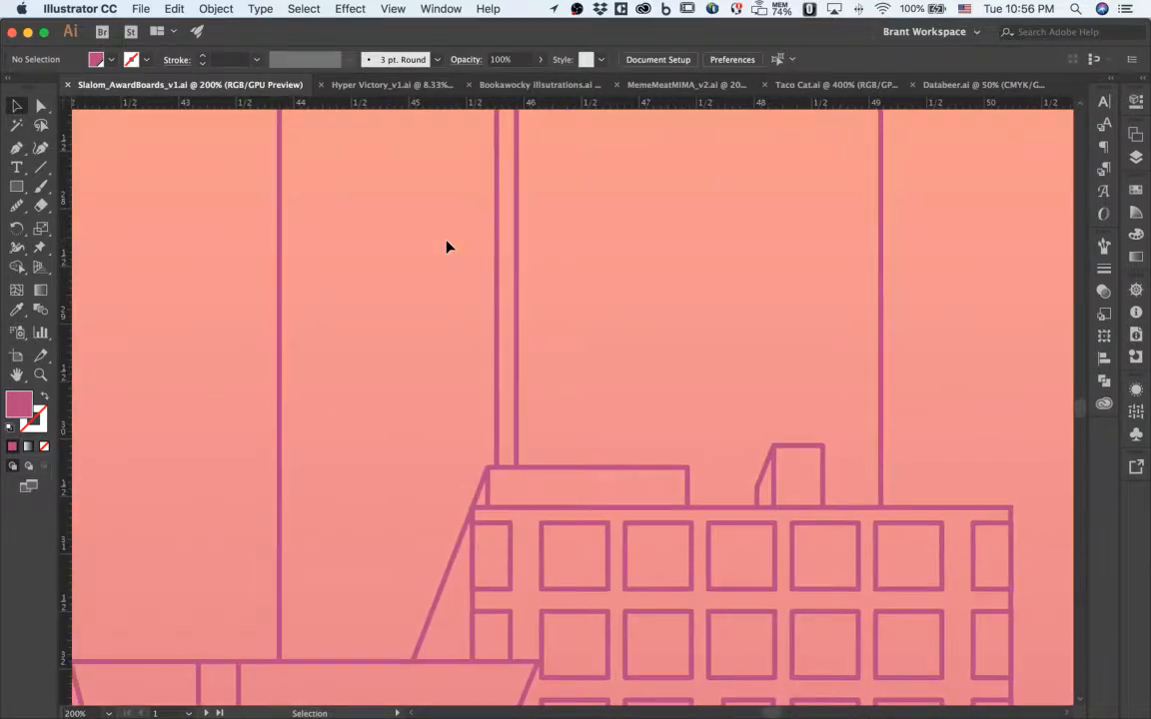
{"action": "left_click", "coordinate": [40, 168]}
{"action": "scroll", "coordinate": [439, 271], "scroll_direction": "up", "scroll_amount": 5}
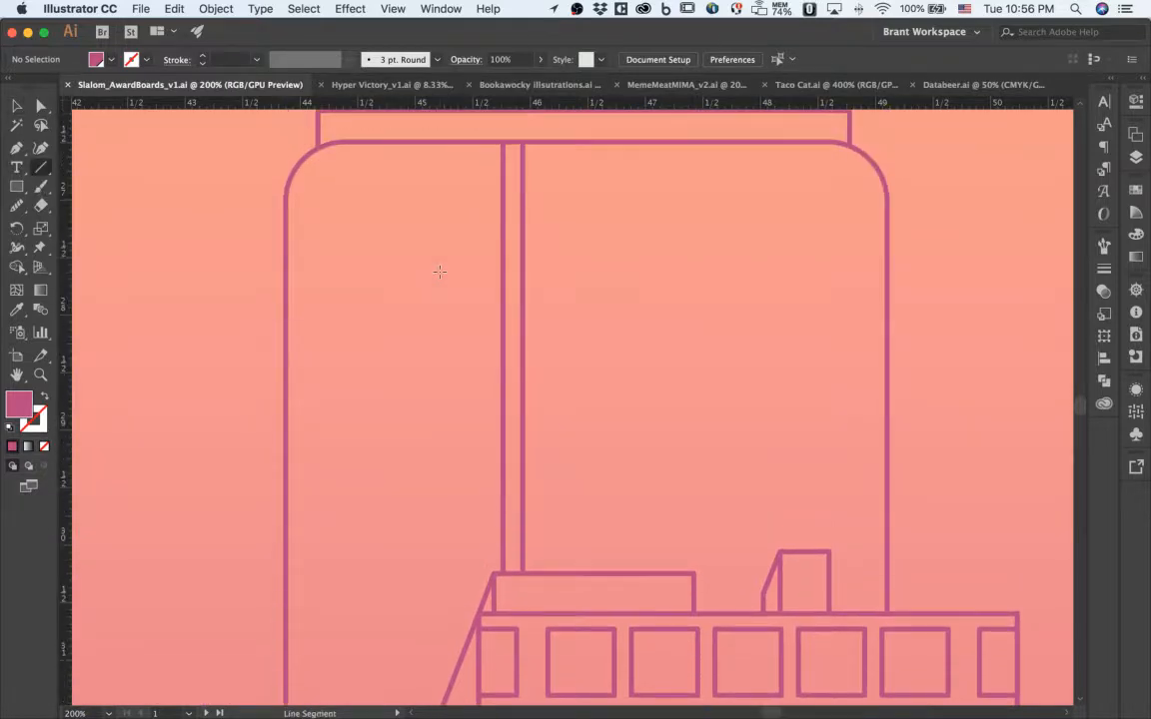
{"action": "scroll", "coordinate": [374, 270], "scroll_direction": "up", "scroll_amount": 1}
{"action": "scroll", "coordinate": [370, 274], "scroll_direction": "up", "scroll_amount": 3}
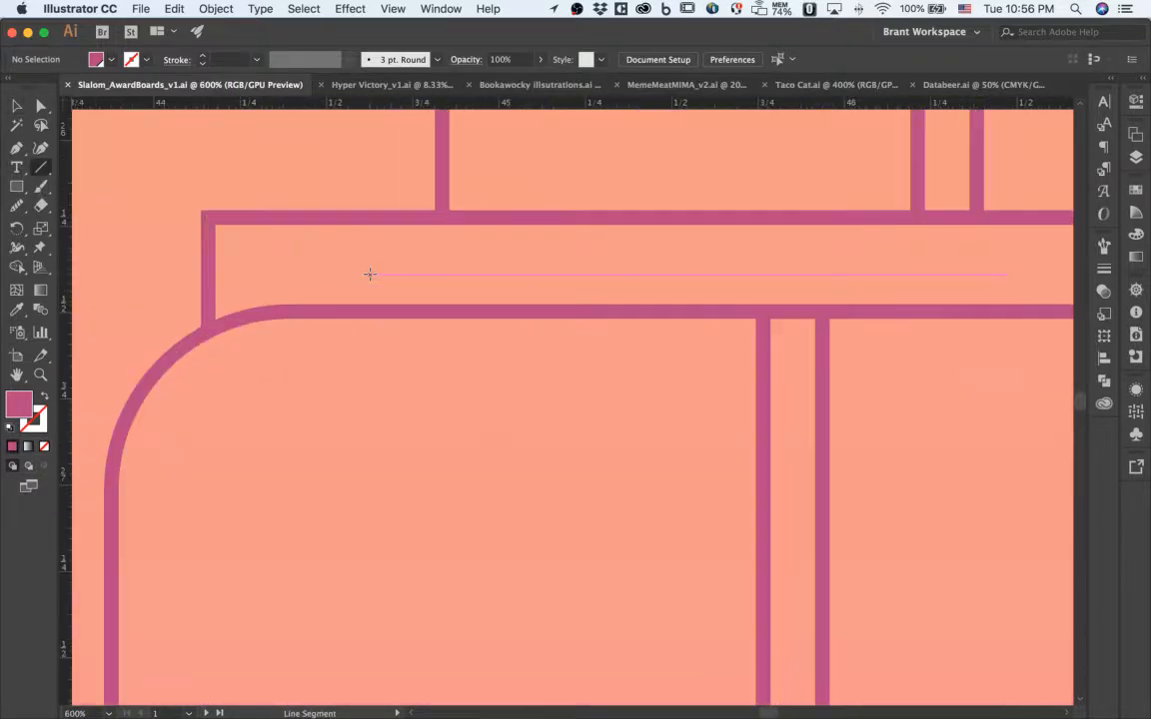
{"action": "scroll", "coordinate": [369, 273], "scroll_direction": "up", "scroll_amount": 2}
{"action": "scroll", "coordinate": [369, 274], "scroll_direction": "down", "scroll_amount": 1}
{"action": "scroll", "coordinate": [370, 274], "scroll_direction": "up", "scroll_amount": 3}
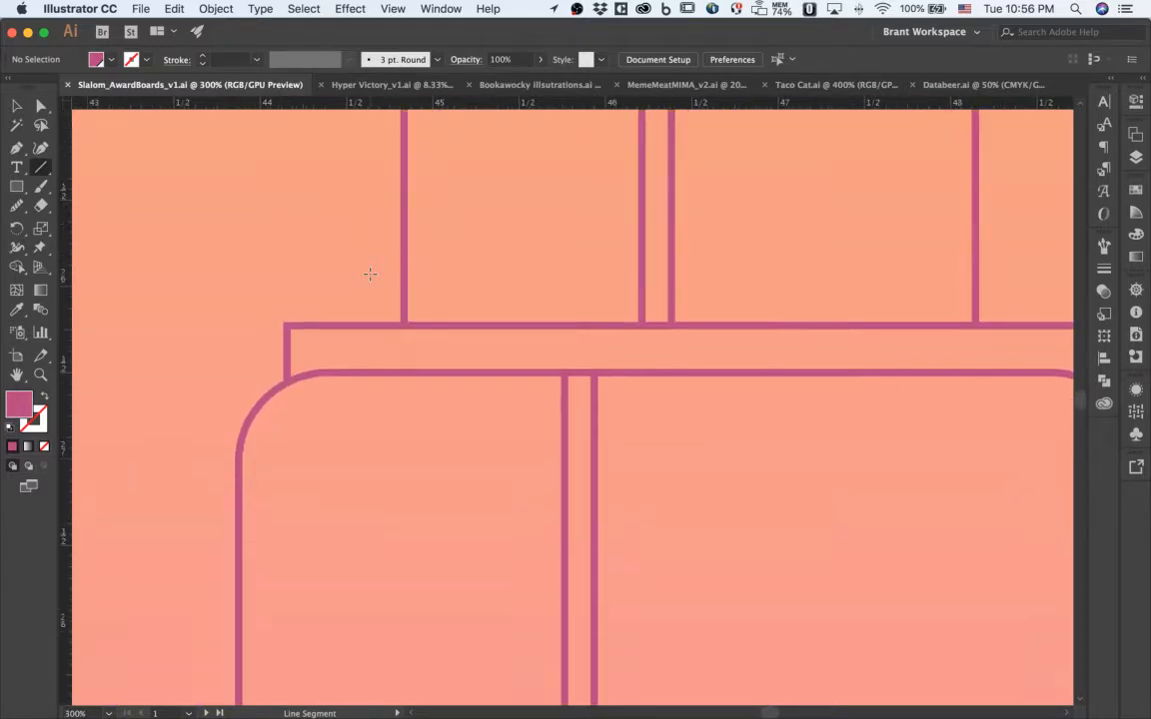
{"action": "scroll", "coordinate": [370, 271], "scroll_direction": "up", "scroll_amount": 1}
{"action": "scroll", "coordinate": [365, 268], "scroll_direction": "down", "scroll_amount": 4}
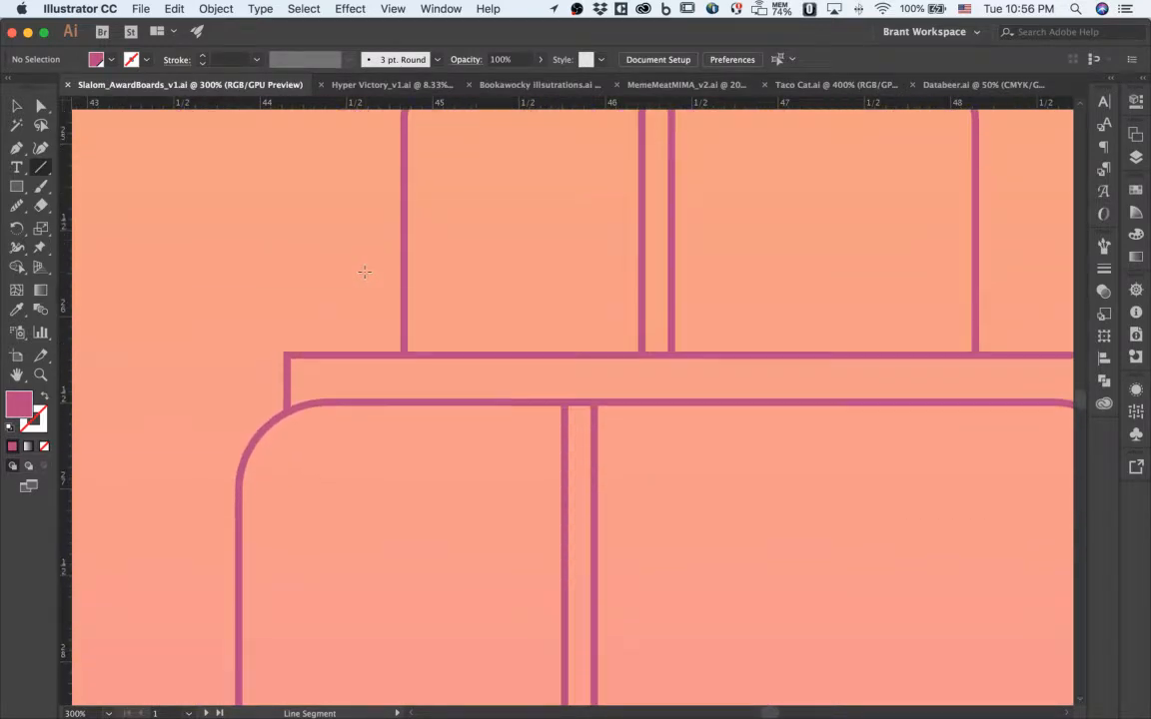
{"action": "scroll", "coordinate": [400, 310], "scroll_direction": "right", "scroll_amount": 1}
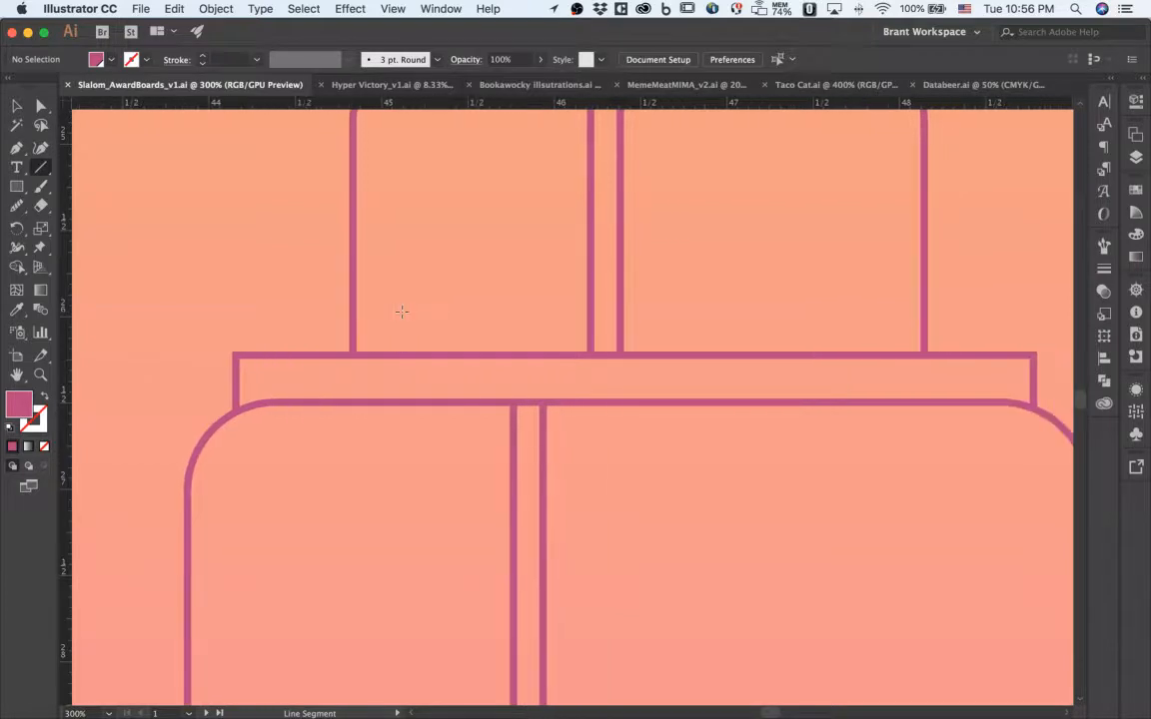
Try to draw a horizontal line across the upper tower section just above the ledge.
{"action": "scroll", "coordinate": [402, 312], "scroll_direction": "down", "scroll_amount": 1}
{"action": "scroll", "coordinate": [401, 312], "scroll_direction": "right", "scroll_amount": 1}
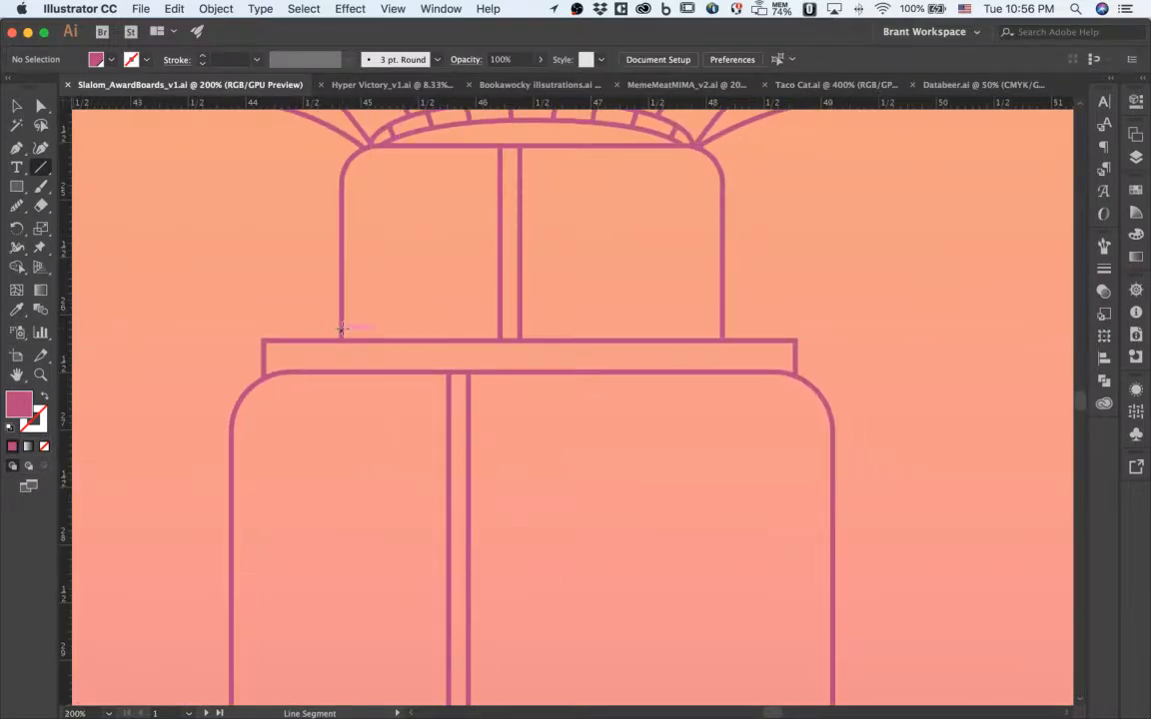
{"action": "mouse_move", "coordinate": [340, 329]}
{"action": "left_mouse_down"}
{"action": "mouse_move", "coordinate": [696, 313]}
{"action": "mouse_move", "coordinate": [727, 319]}
{"action": "mouse_move", "coordinate": [724, 328]}
{"action": "left_mouse_up"}
{"action": "key", "text": "slash"}
{"action": "left_click", "coordinate": [17, 310]}
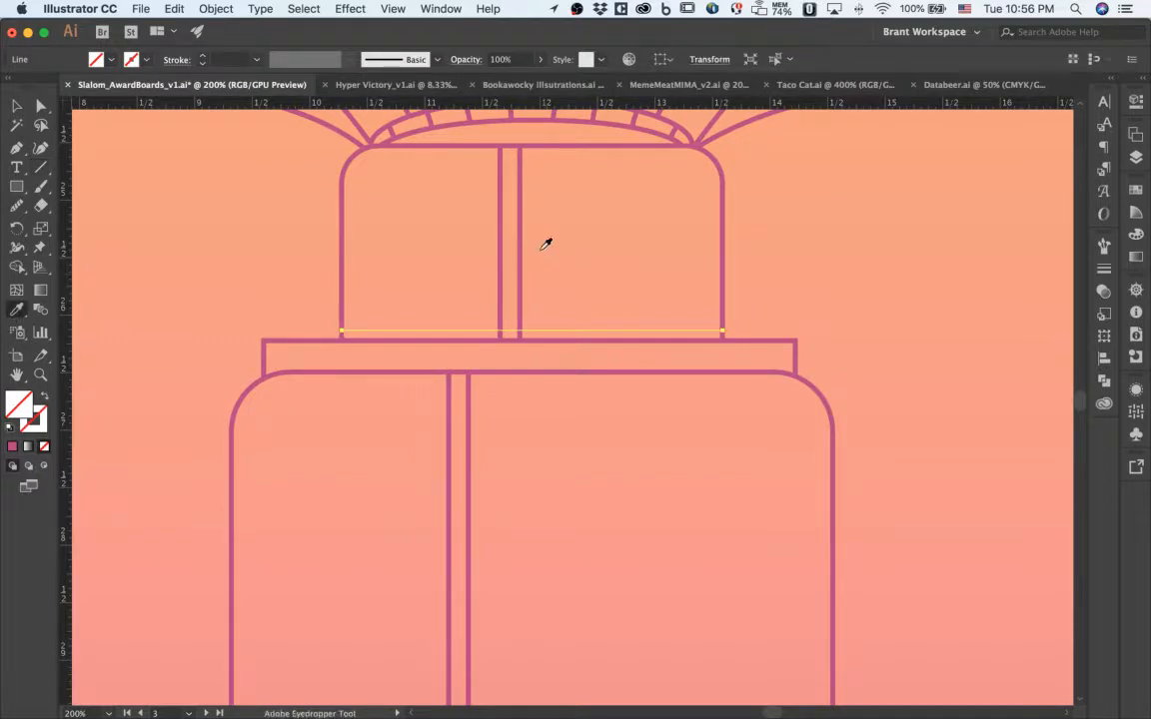
{"action": "key", "text": "v"}
{"action": "left_click", "coordinate": [701, 223]}
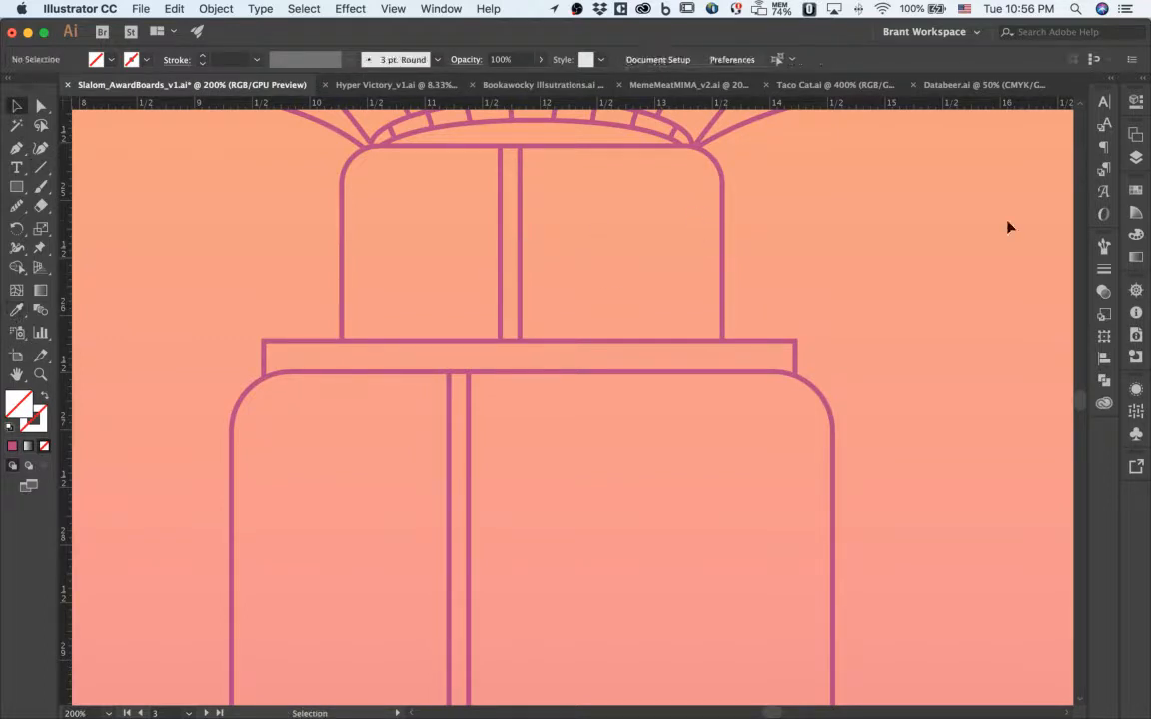
Unlock the City layer and lock the Logos and Lake Harrie... layers.
{"action": "left_click", "coordinate": [1136, 157]}
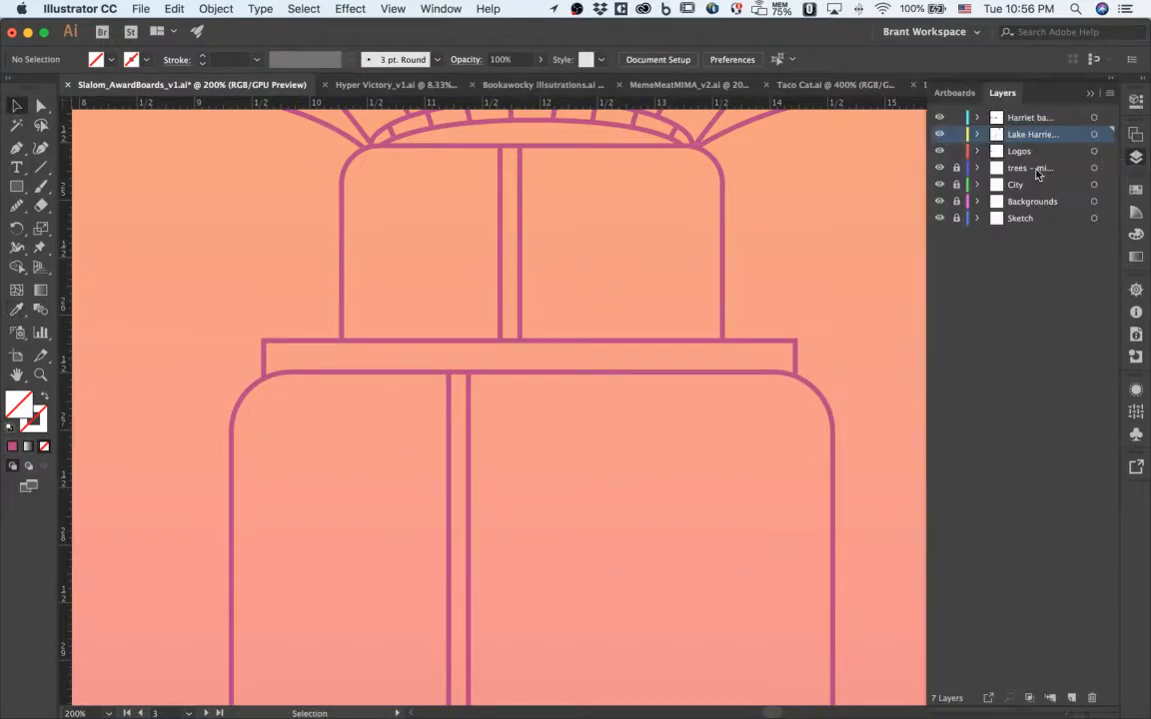
{"action": "left_click", "coordinate": [956, 184]}
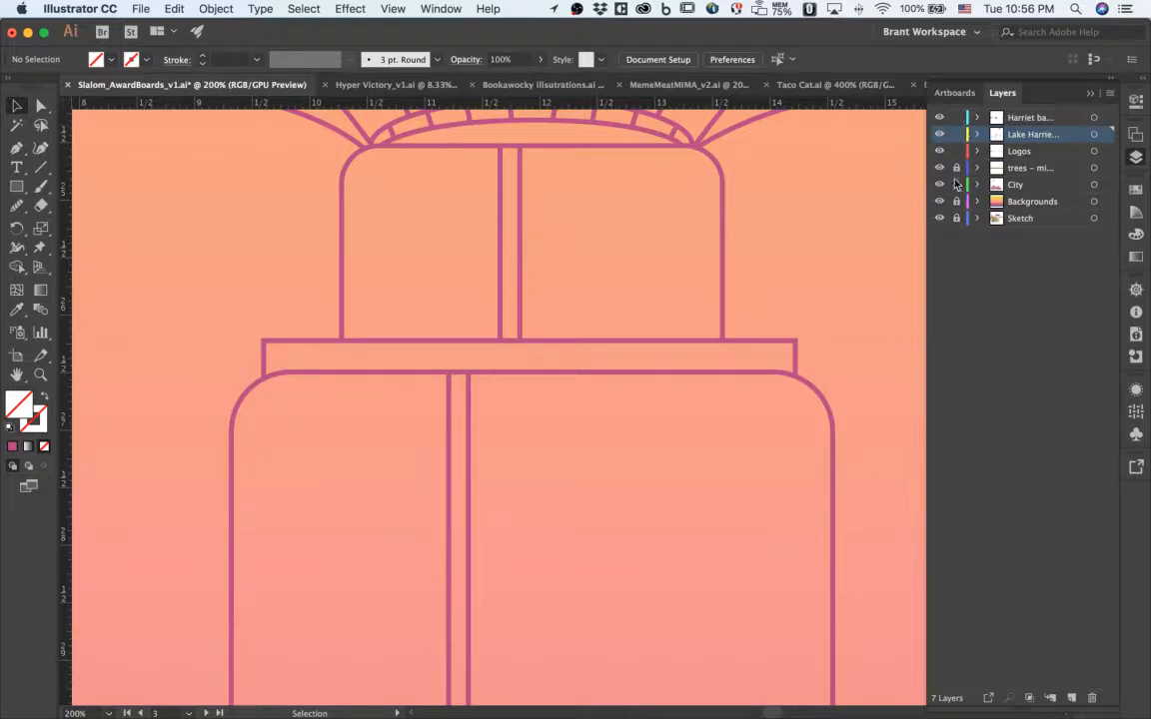
{"action": "left_click", "coordinate": [956, 151]}
{"action": "left_click", "coordinate": [956, 134]}
{"action": "left_click", "coordinate": [768, 208]}
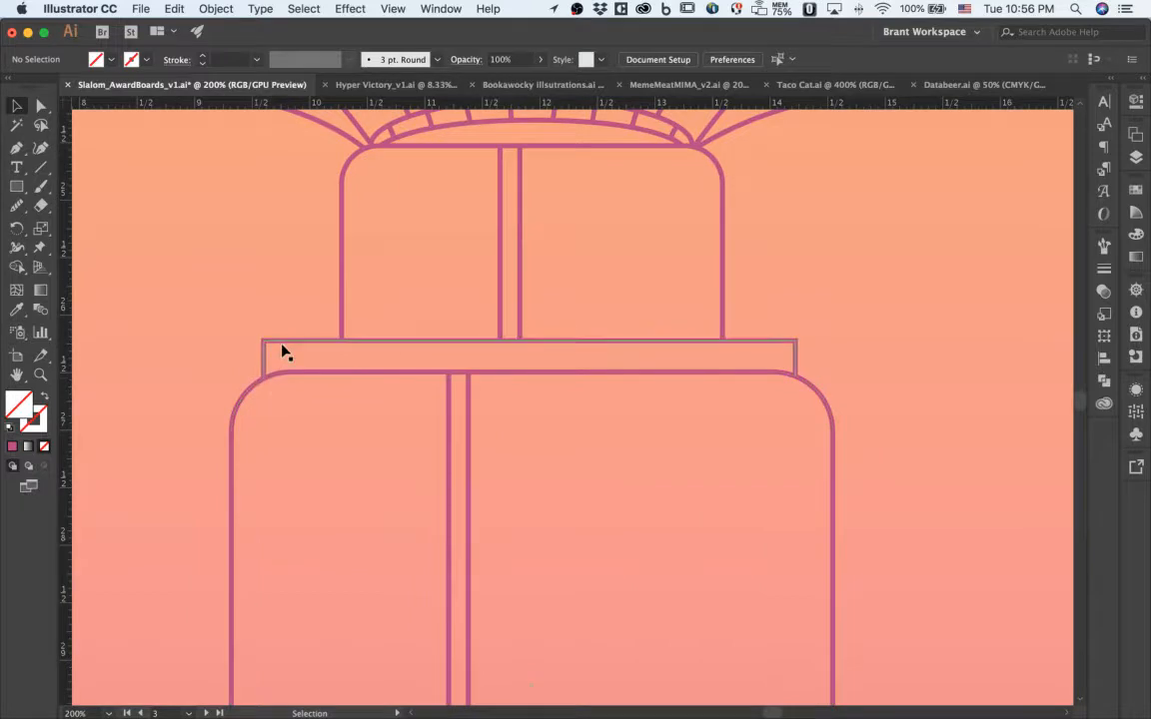
Draw a horizontal 3 pt line in the tower outline's style just above the ledge, overshooting both sides of the upper section.
{"action": "left_click", "coordinate": [342, 314]}
{"action": "left_click", "coordinate": [41, 167]}
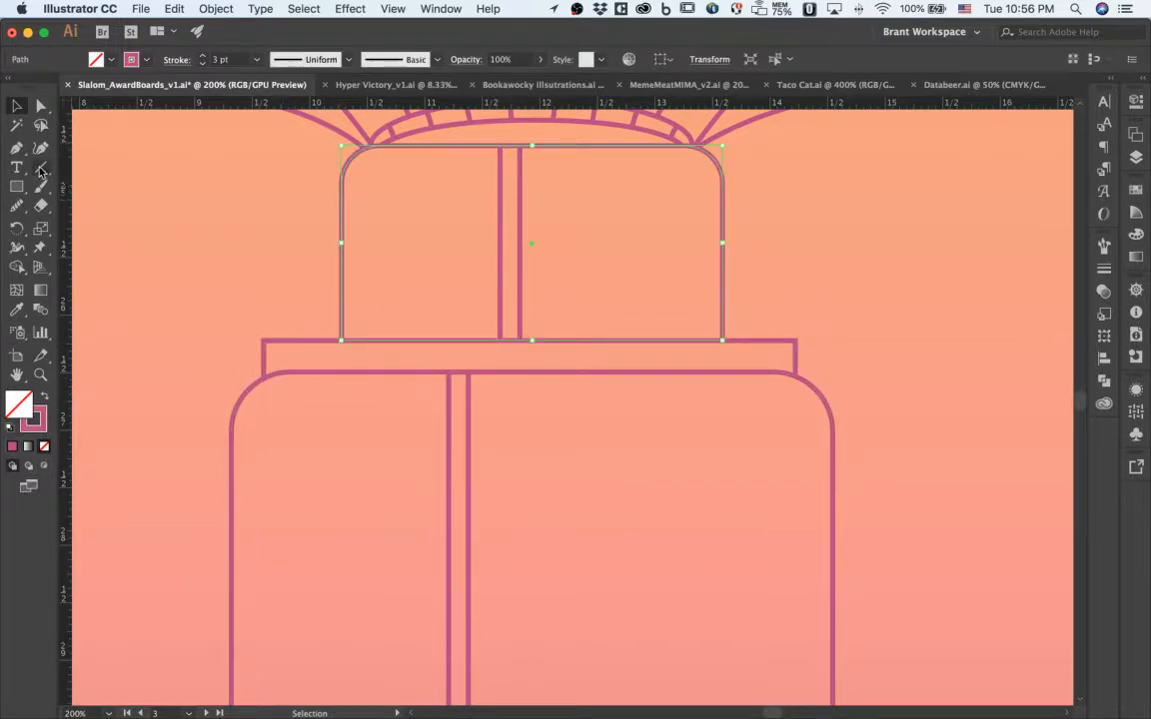
{"action": "left_click_drag", "start_coordinate": [329, 325], "coordinate": [745, 325]}
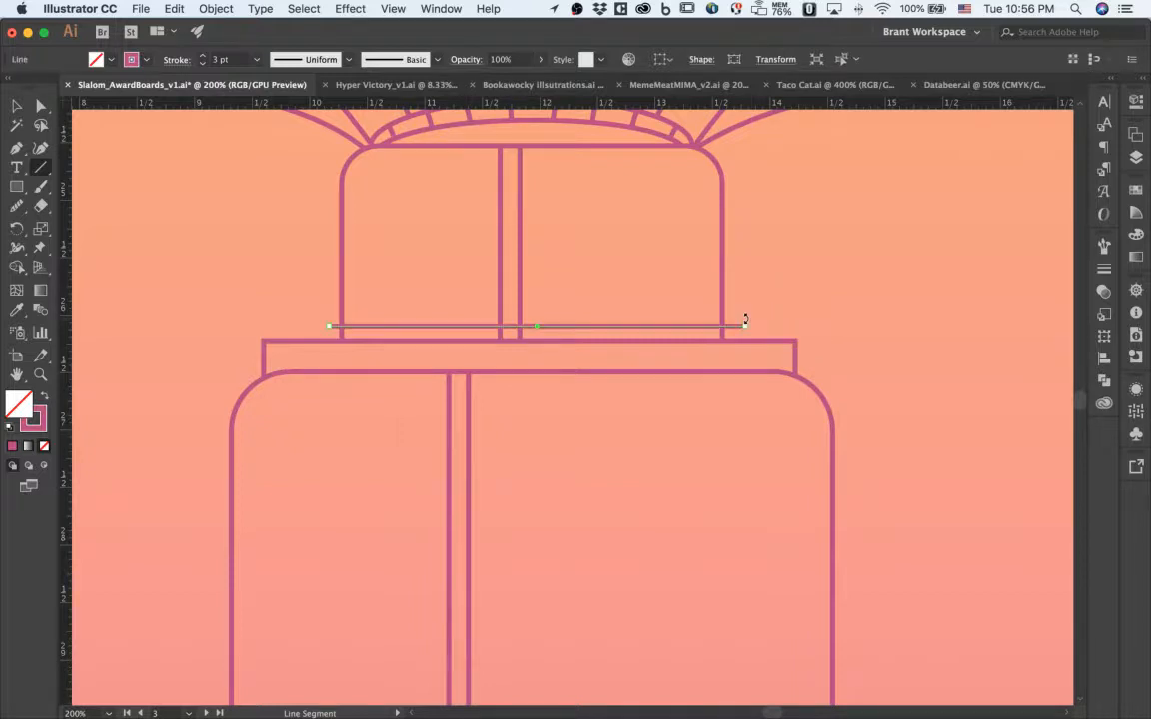
Duplicate the horizontal line slightly upward and repeat the copy at even spacing until the lines fill the upper tower section.
{"action": "key", "text": "v"}
{"action": "left_click_drag", "start_coordinate": [628, 330], "coordinate": [626, 320]}
{"action": "key", "text": "ctrl+d"}
{"action": "key", "text": "ctrl+d"}
{"action": "key", "text": "ctrl+d"}
{"action": "key", "text": "ctrl+d"}
{"action": "key", "text": "ctrl+d"}
{"action": "key", "text": "ctrl+d"}
{"action": "key", "text": "ctrl+d"}
{"action": "key", "text": "ctrl+d"}
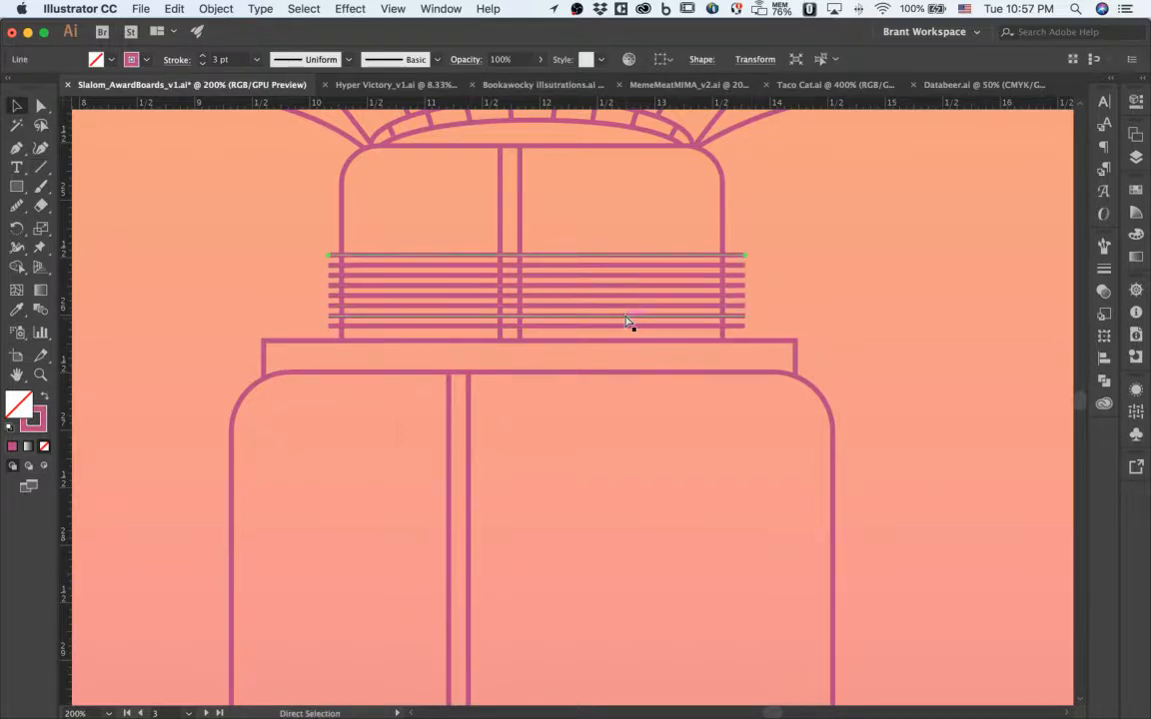
{"action": "key", "text": "ctrl+d"}
{"action": "key", "text": "ctrl+d"}
{"action": "key", "text": "ctrl+d"}
{"action": "key", "text": "ctrl+d"}
{"action": "key", "text": "ctrl+d"}
{"action": "key", "text": "ctrl+d"}
{"action": "key", "text": "ctrl+d"}
{"action": "key", "text": "ctrl+d"}
{"action": "key", "text": "ctrl+d"}
{"action": "key", "text": "ctrl+d"}
{"action": "key", "text": "ctrl+d"}
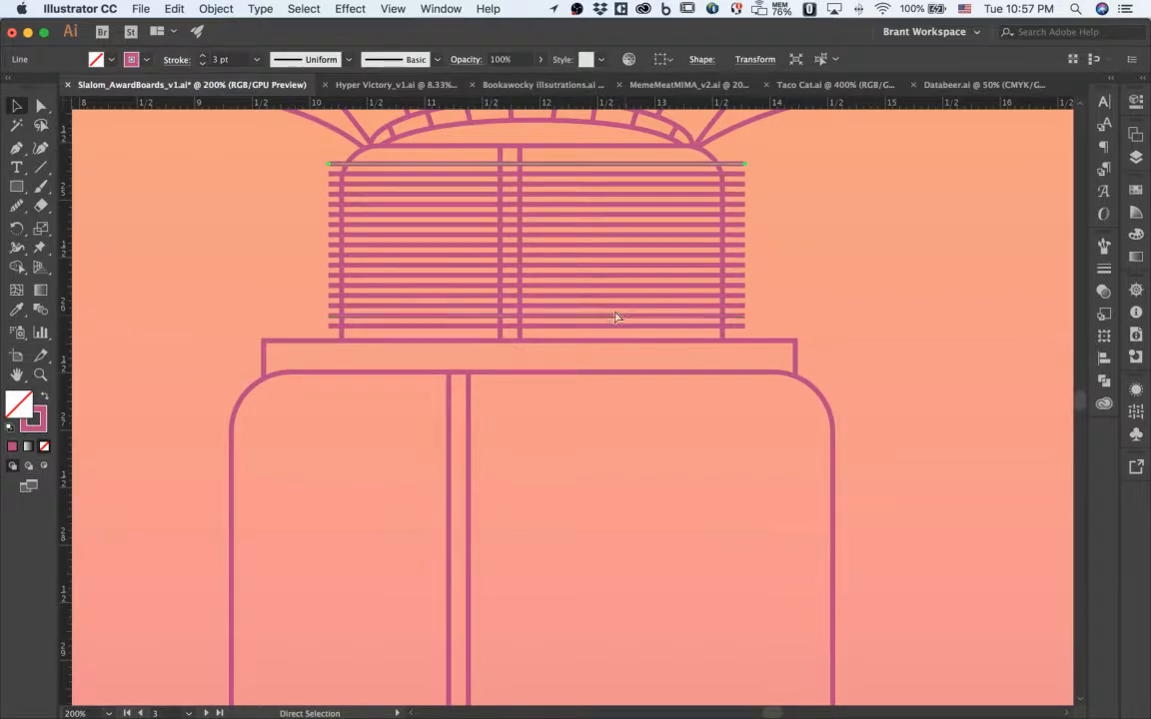
{"action": "key", "text": "ctrl+d"}
{"action": "left_click", "coordinate": [228, 197]}
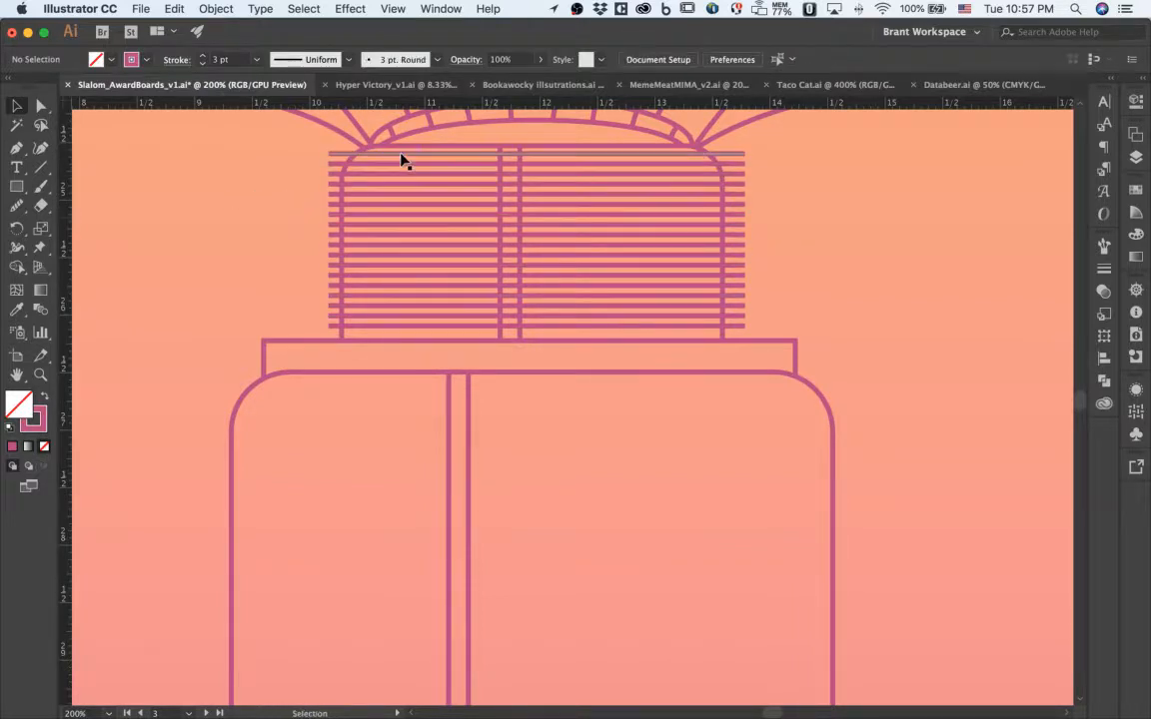
{"action": "left_click", "coordinate": [400, 154]}
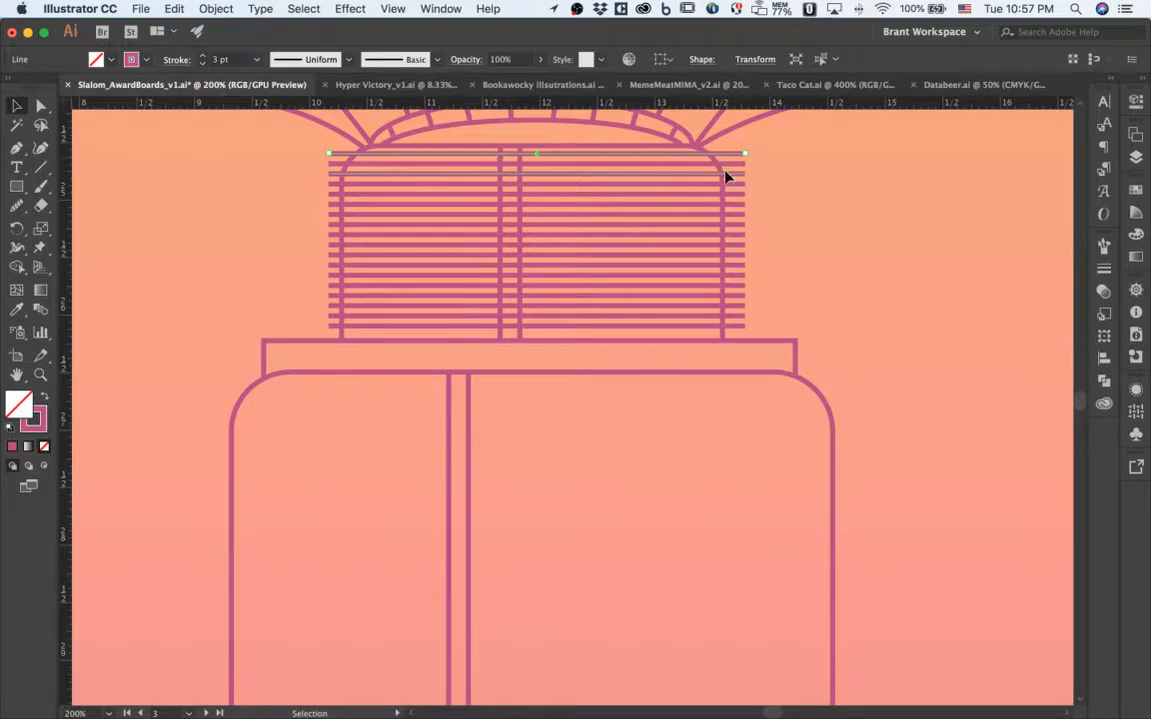
{"action": "left_click", "coordinate": [814, 242]}
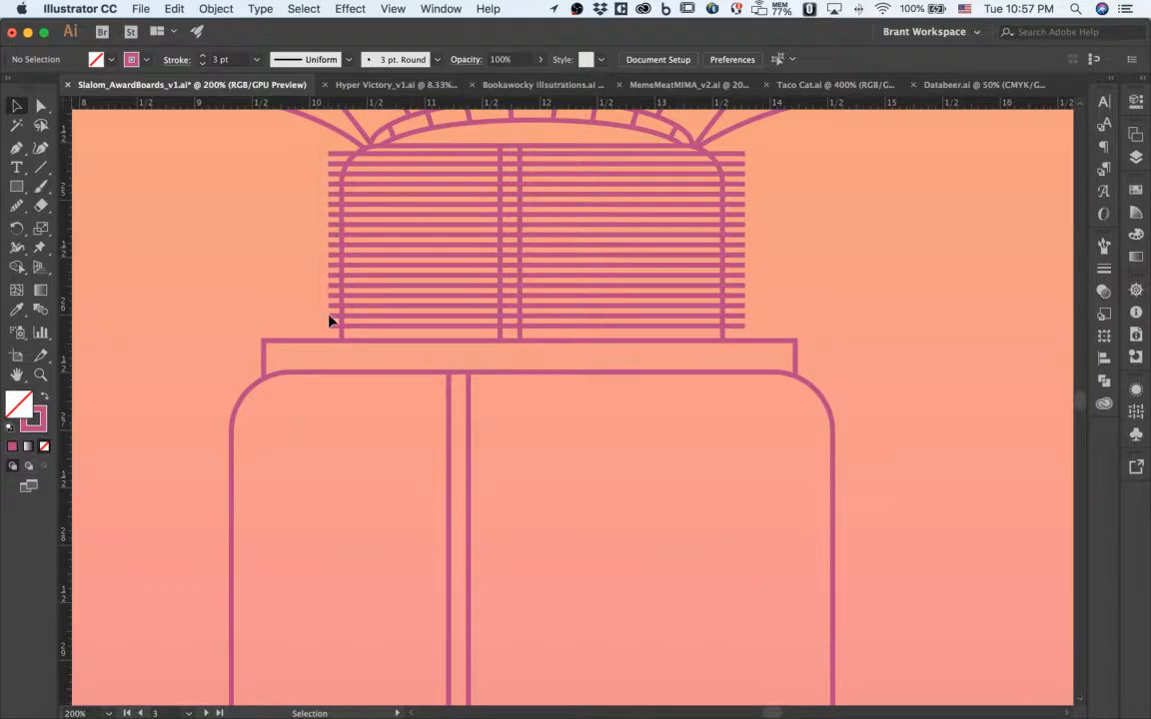
Select all the horizontal lines, cut the top one at the tower's left outline with Scissors, and delete its left overhang.
{"action": "left_click_drag", "start_coordinate": [332, 332], "coordinate": [352, 210]}
{"action": "key", "text": "super+equal"}
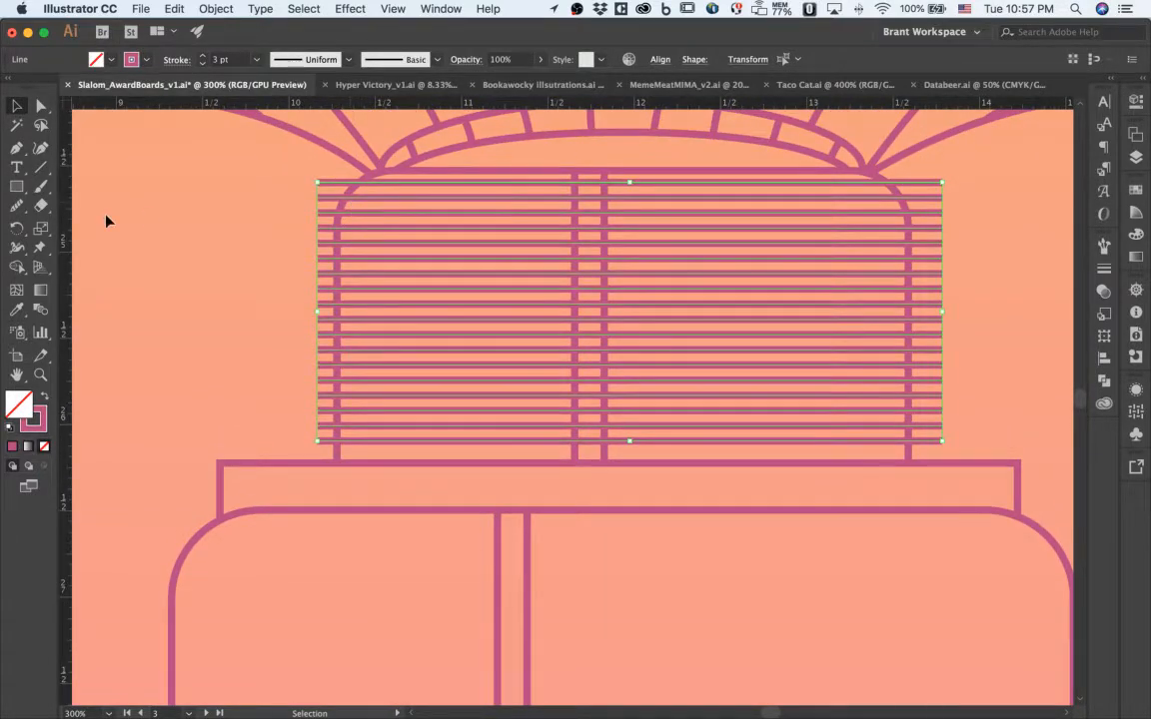
{"action": "key", "text": "c"}
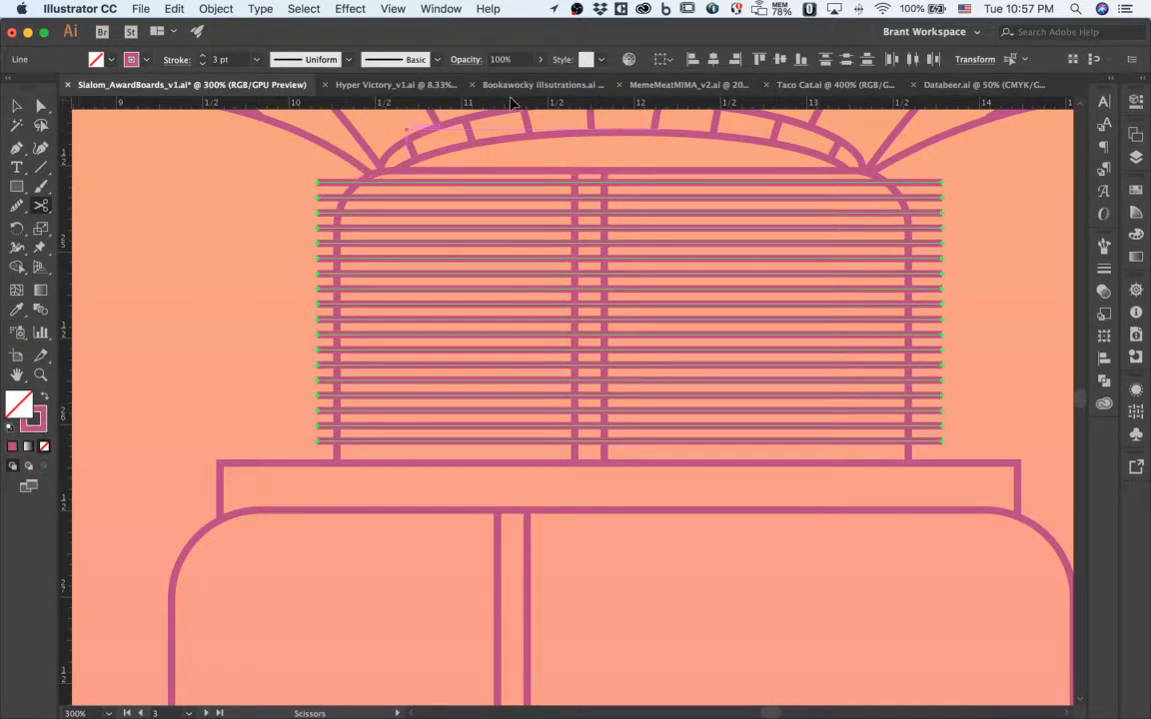
{"action": "left_click", "coordinate": [352, 182]}
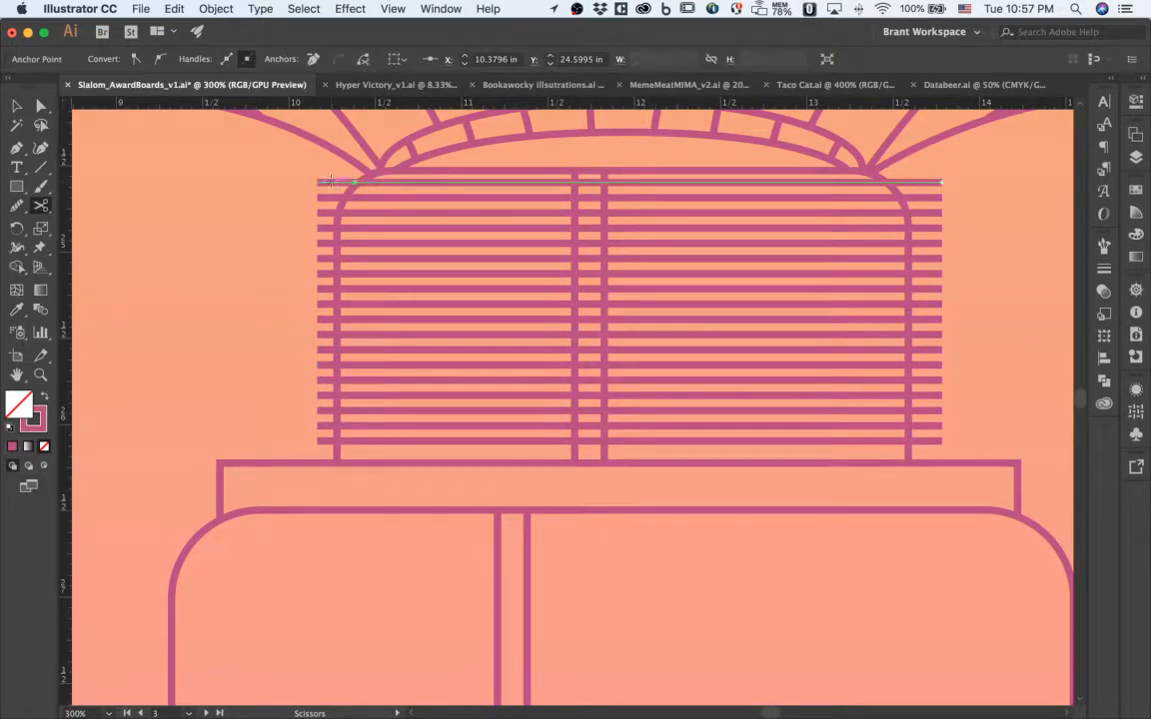
{"action": "key", "text": "Delete"}
{"action": "key", "text": "super+z"}
{"action": "key", "text": "super+z"}
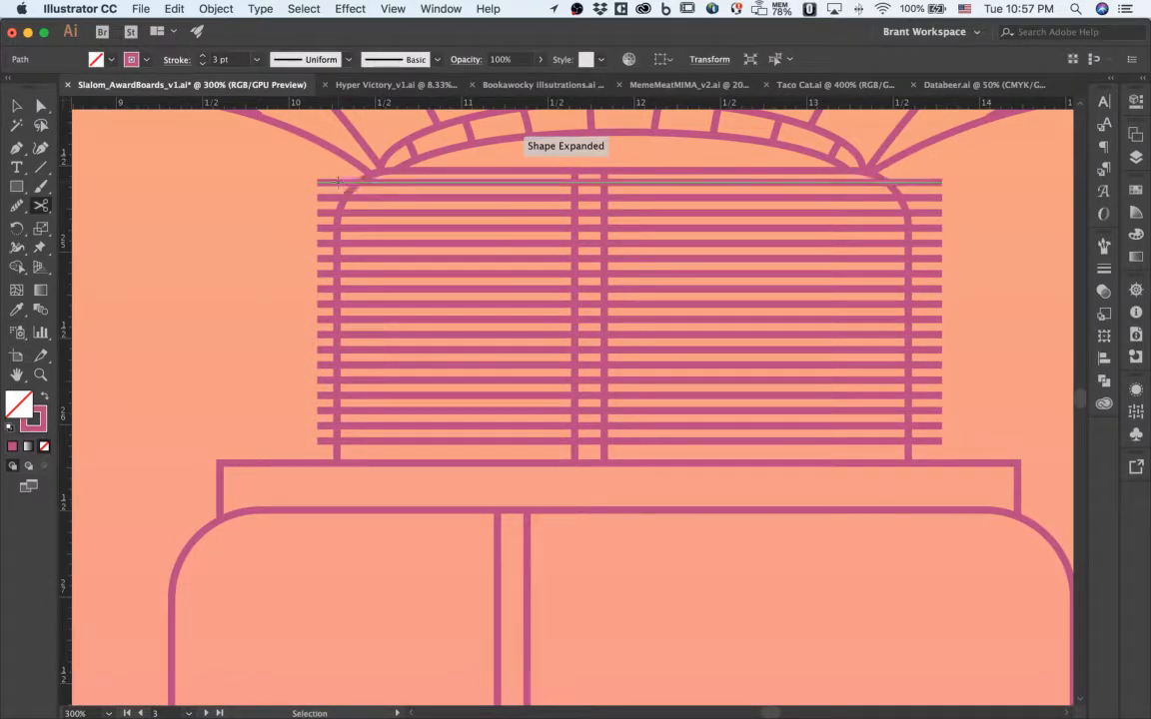
{"action": "left_click", "coordinate": [327, 184], "text": "super"}
{"action": "key", "text": "Delete"}
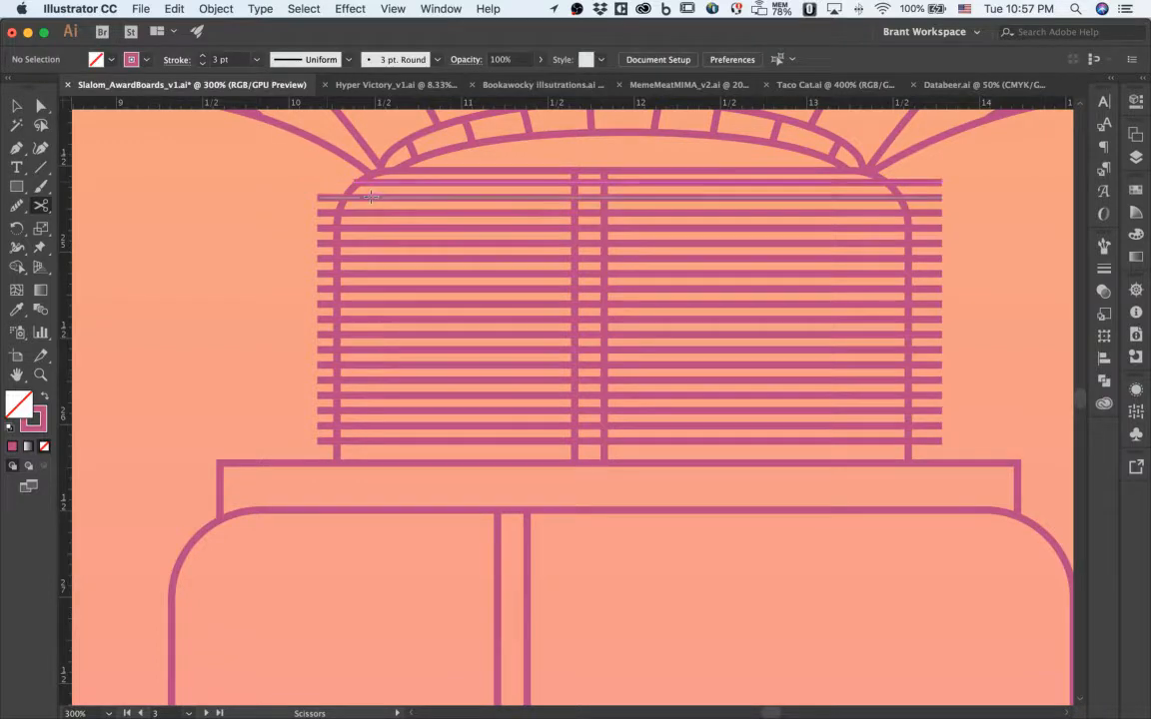
Move the top line's left endpoint slightly inward so it ends on the curved tower outline.
{"action": "key", "text": "a"}
{"action": "scroll", "coordinate": [360, 184], "scroll_direction": "up", "scroll_amount": 3}
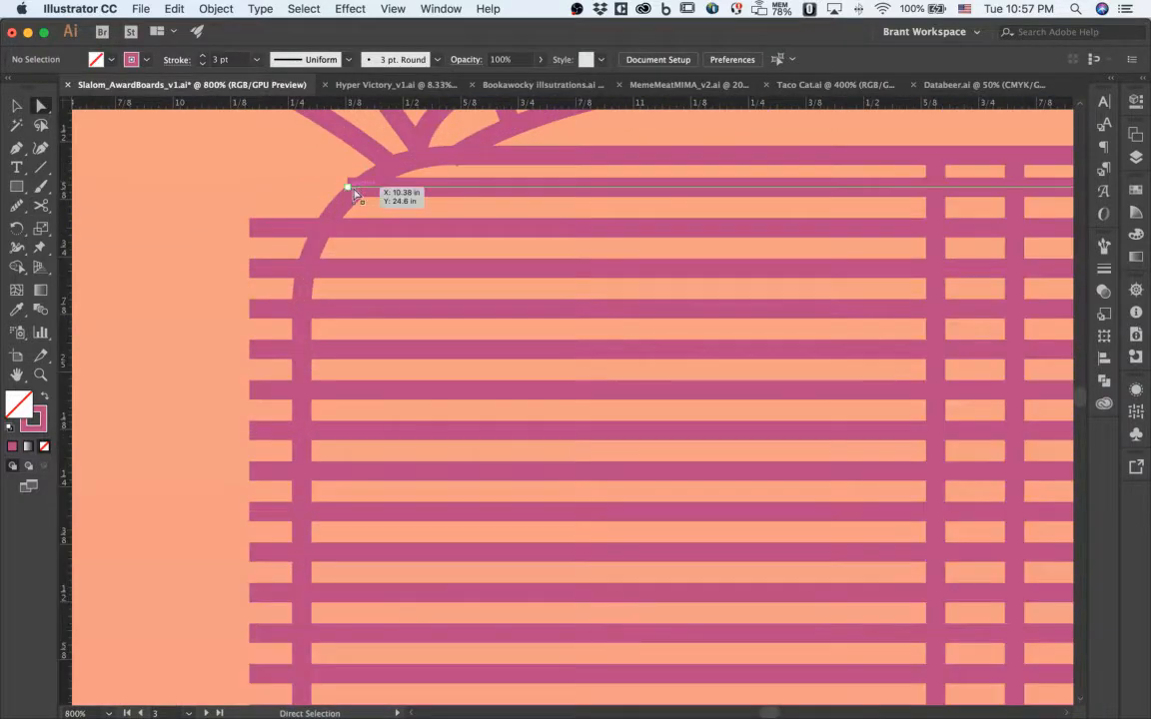
{"action": "left_click_drag", "start_coordinate": [353, 190], "coordinate": [359, 191]}
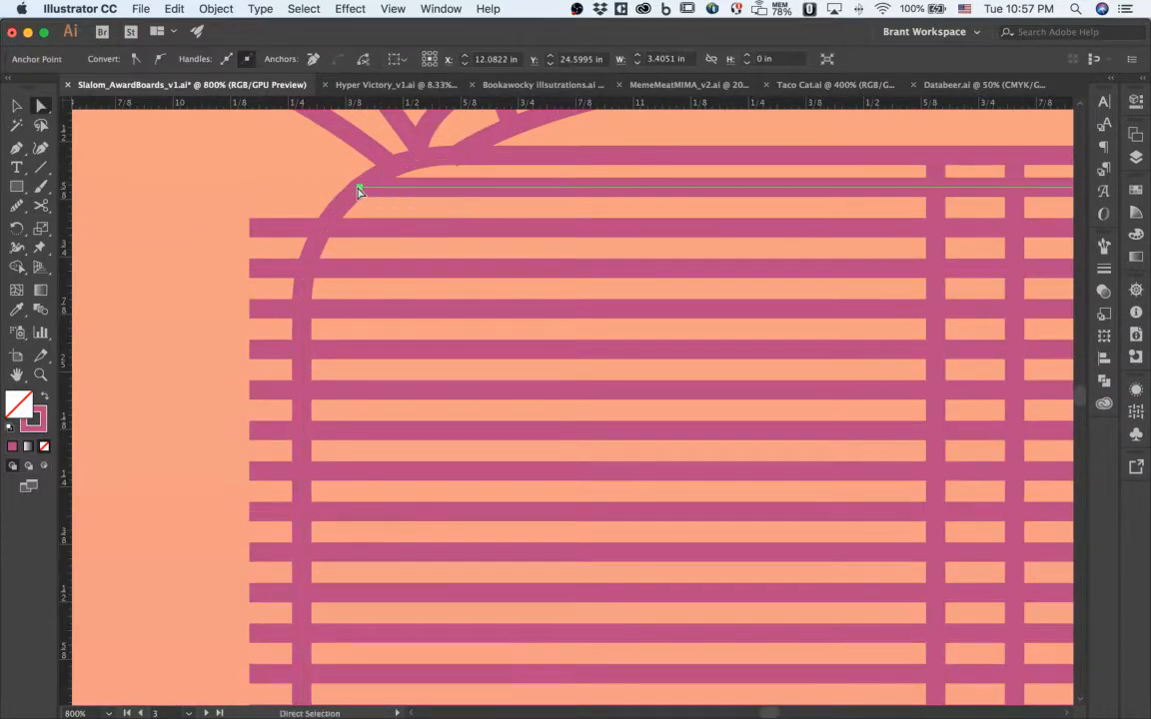
Cut the second line from the top at the left tower outline with Scissors and delete its overhang.
{"action": "left_click", "coordinate": [347, 228]}
{"action": "key", "text": "v"}
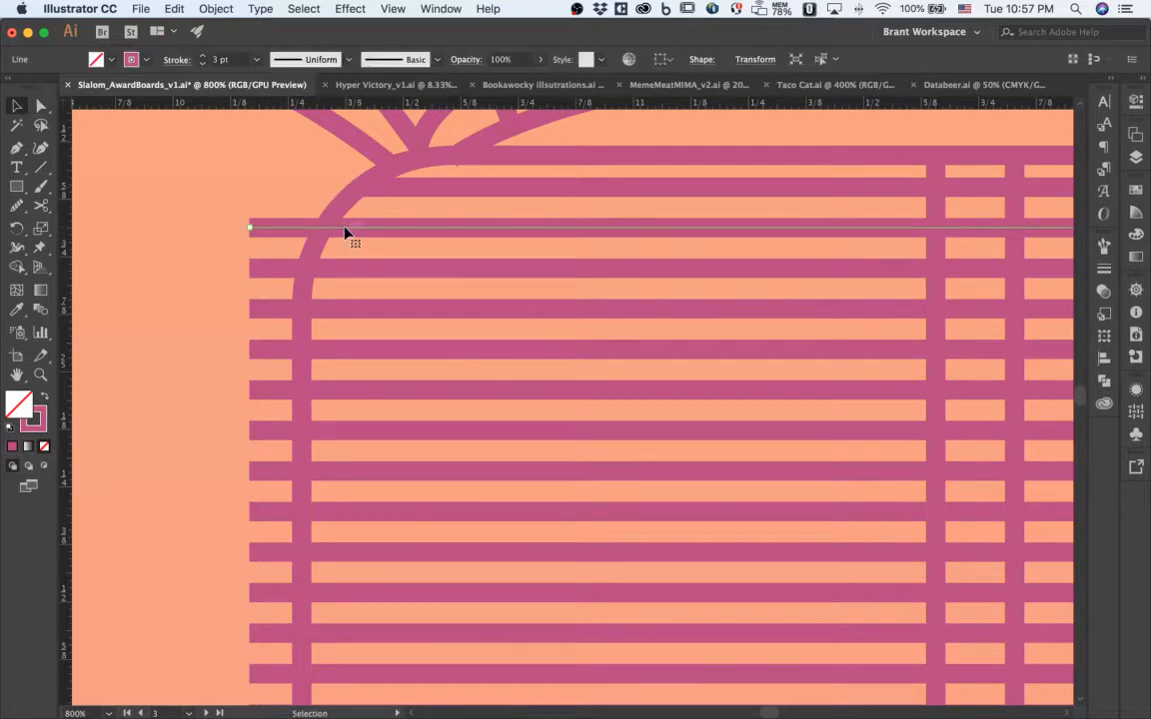
{"action": "key", "text": "c"}
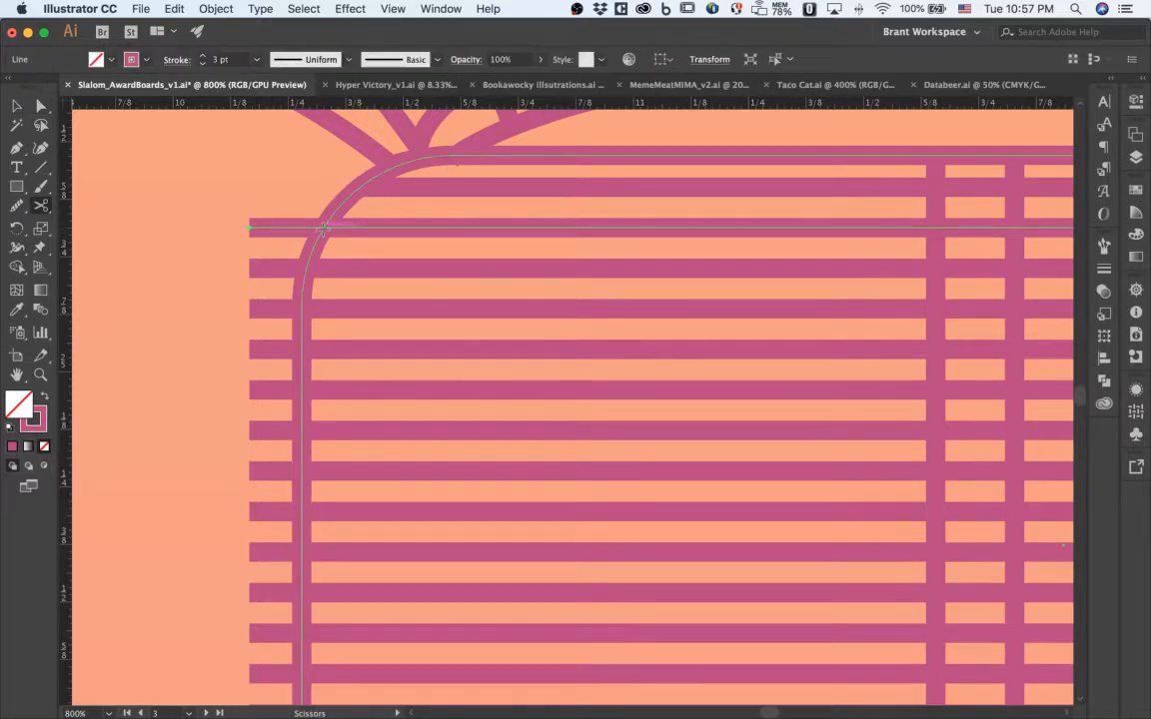
{"action": "left_click", "coordinate": [322, 228]}
{"action": "left_click", "coordinate": [277, 232], "text": "super"}
{"action": "key", "text": "Delete"}
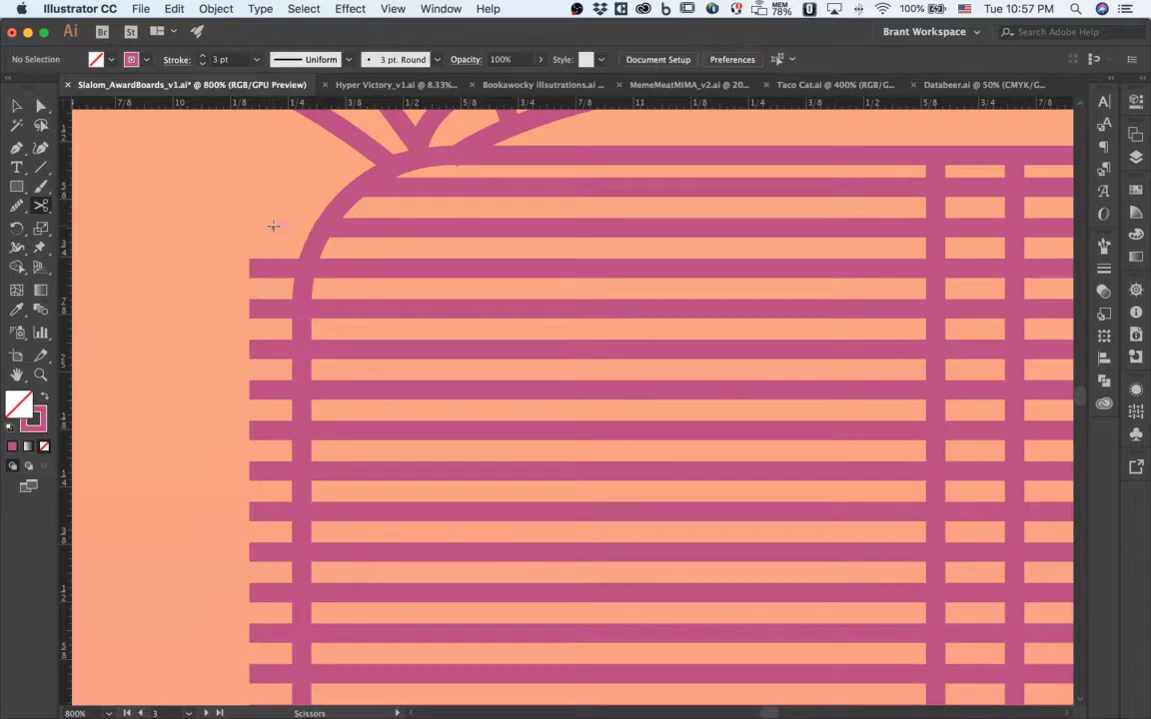
Undo the trims and endpoint adjustment made to the top two horizontal lines.
{"action": "scroll", "coordinate": [319, 212], "scroll_direction": "down", "scroll_amount": 1}
{"action": "key", "text": "super+z"}
{"action": "key", "text": "super+z"}
{"action": "key", "text": "super+z"}
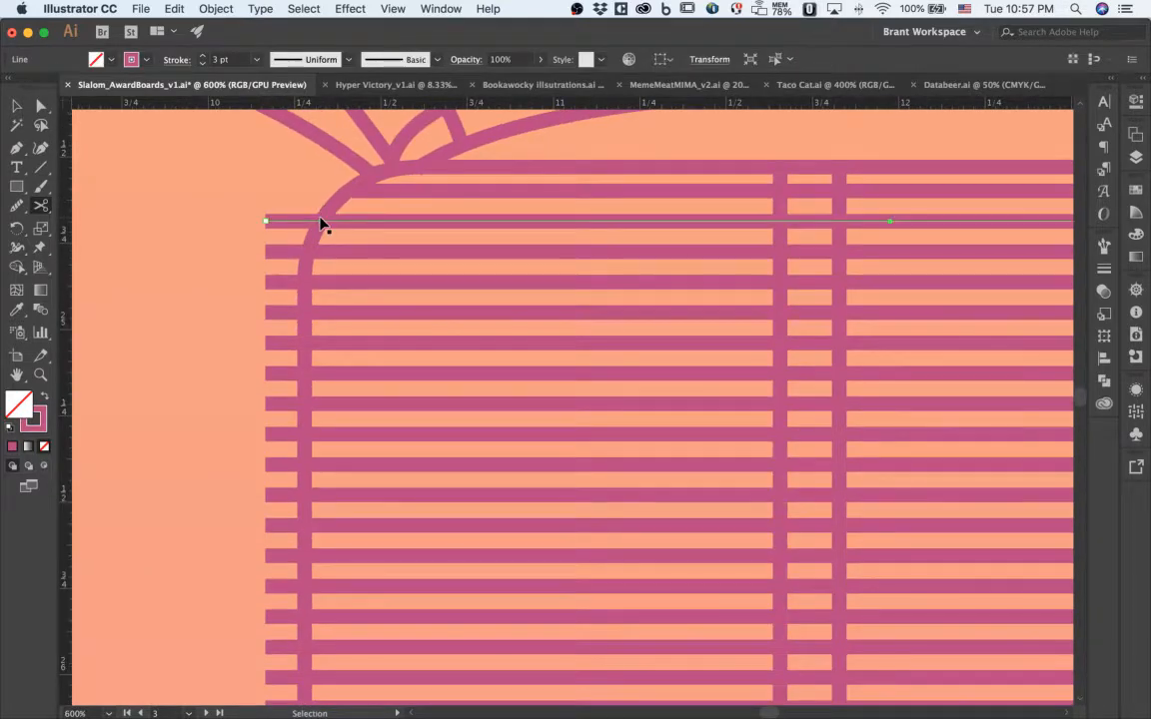
{"action": "key", "text": "super+z"}
{"action": "scroll", "coordinate": [328, 214], "scroll_direction": "down", "scroll_amount": 2}
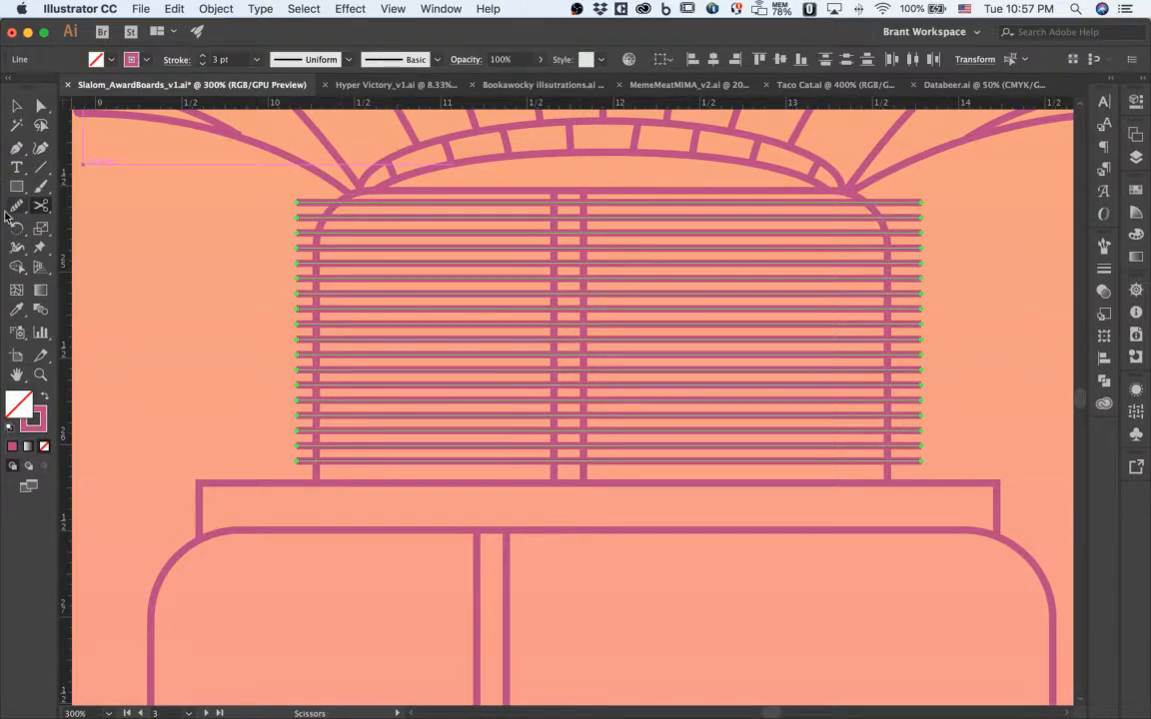
{"action": "left_click", "coordinate": [16, 269]}
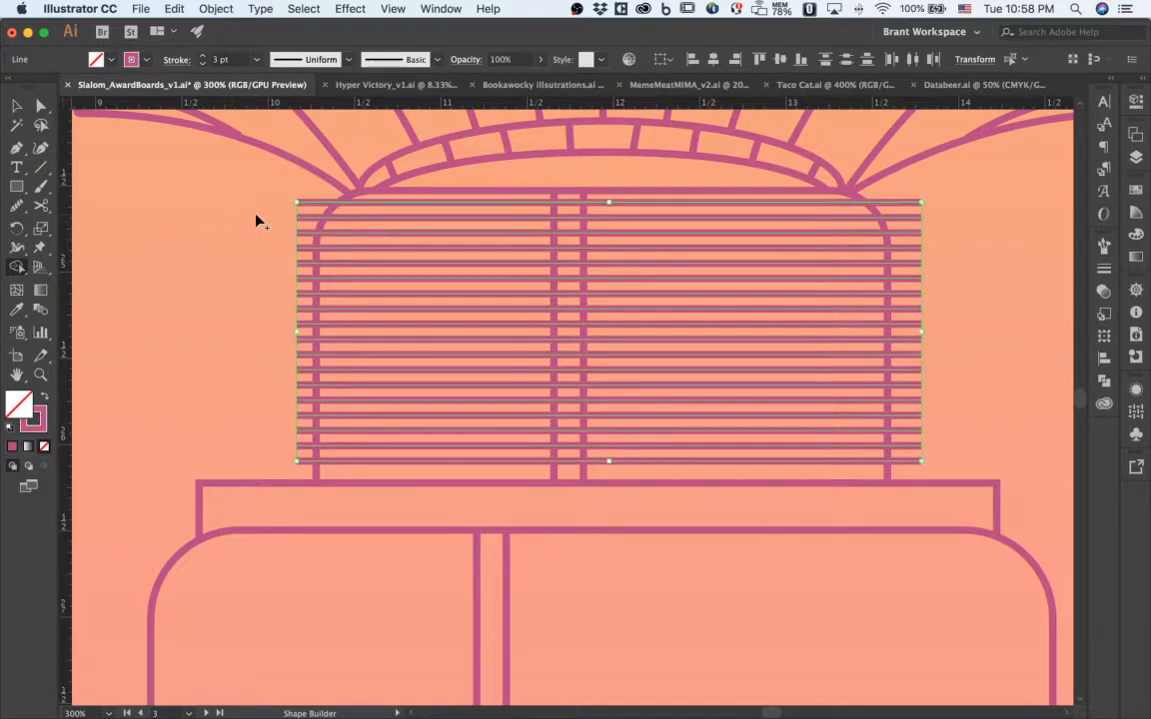
{"action": "key", "text": "v"}
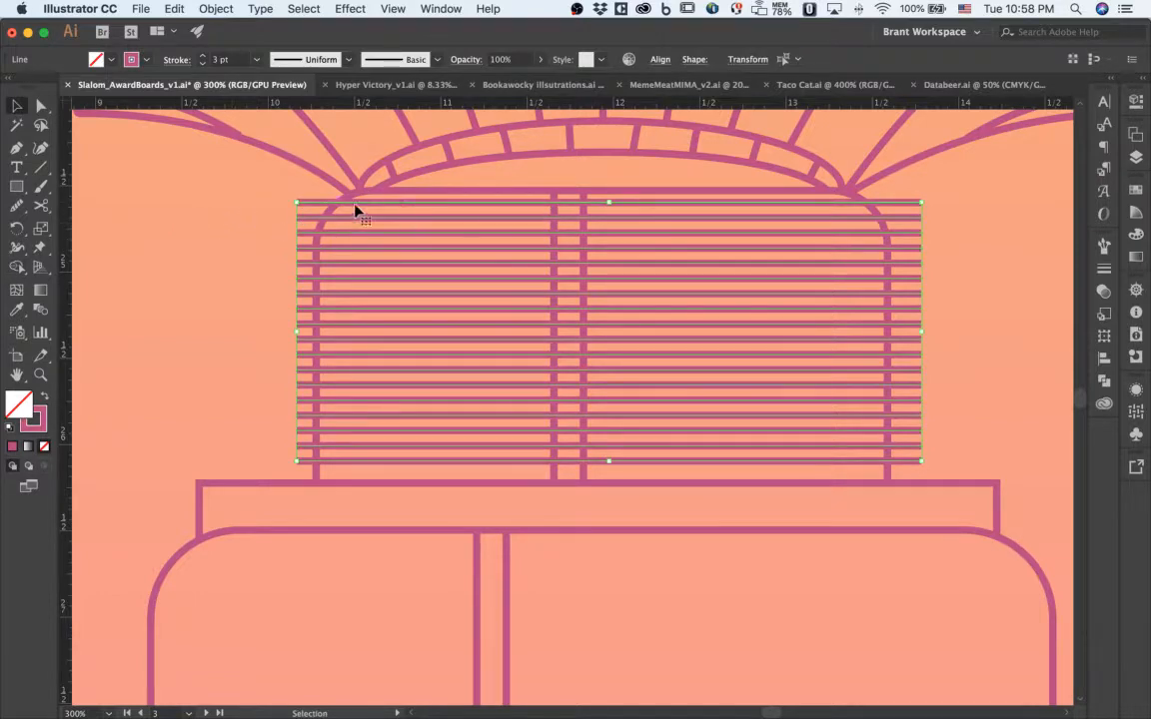
{"action": "left_click", "coordinate": [279, 212]}
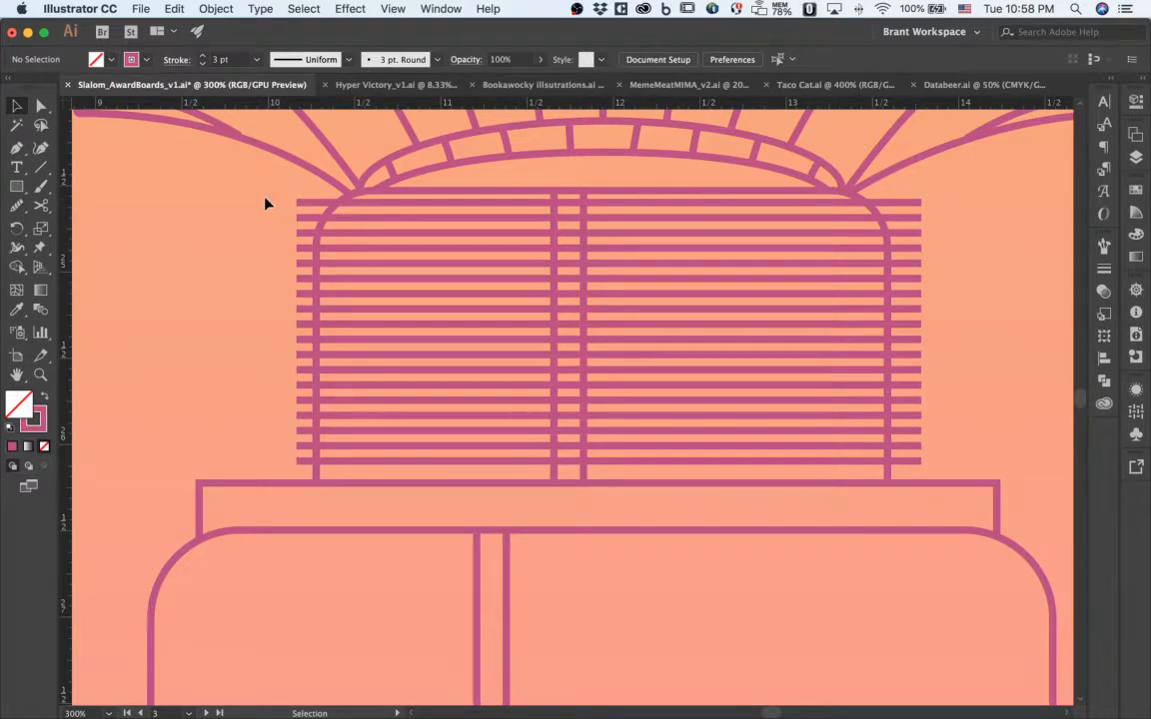
Select all the horizontal lines together with the upper tower outline and its two vertical bars for Shape Builder.
{"action": "left_click", "coordinate": [303, 466]}
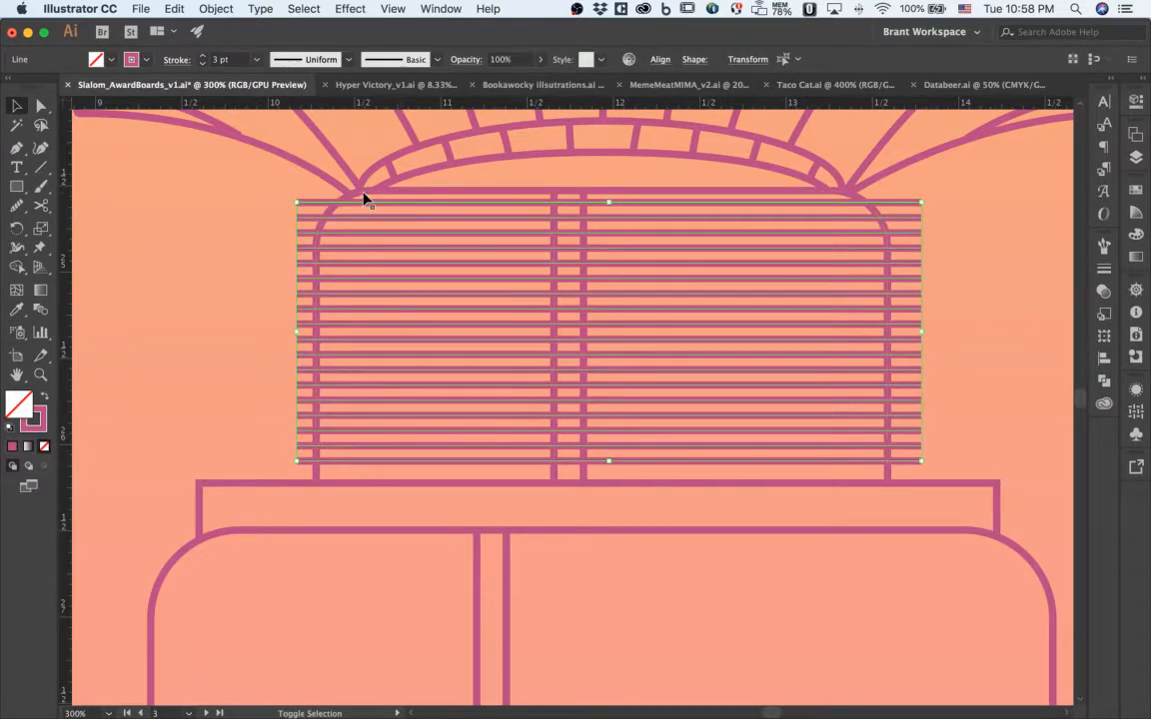
{"action": "left_click", "coordinate": [423, 192], "text": "shift"}
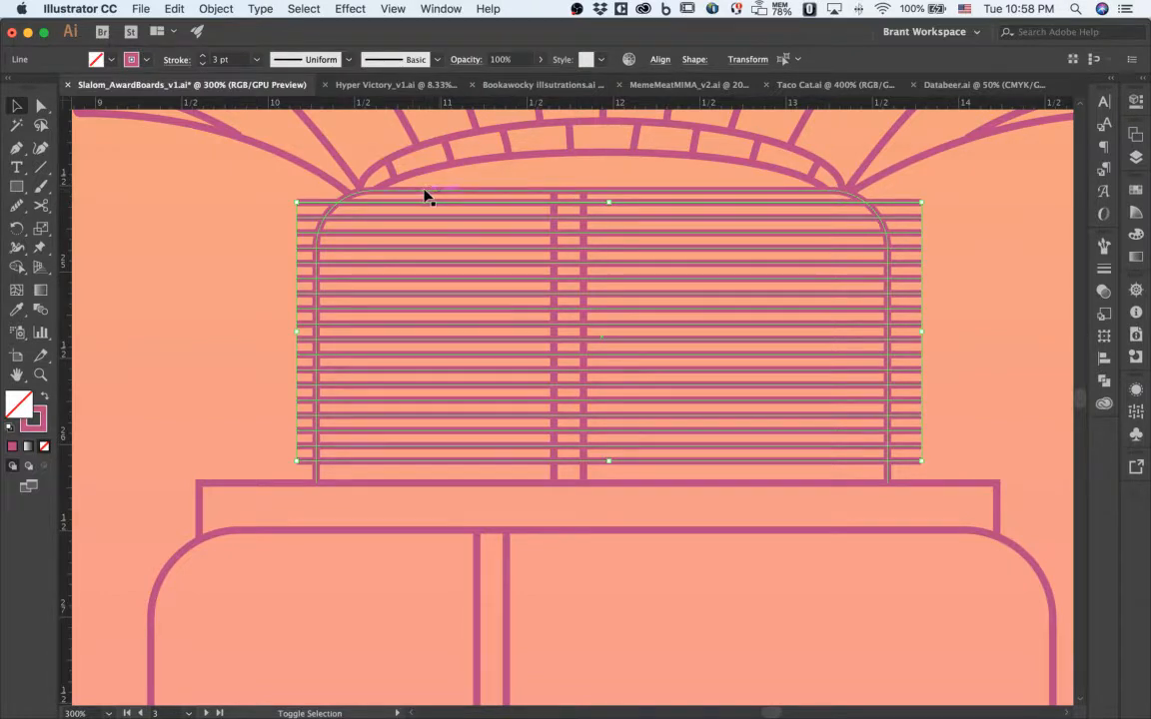
{"action": "left_click", "coordinate": [426, 193], "text": "shift"}
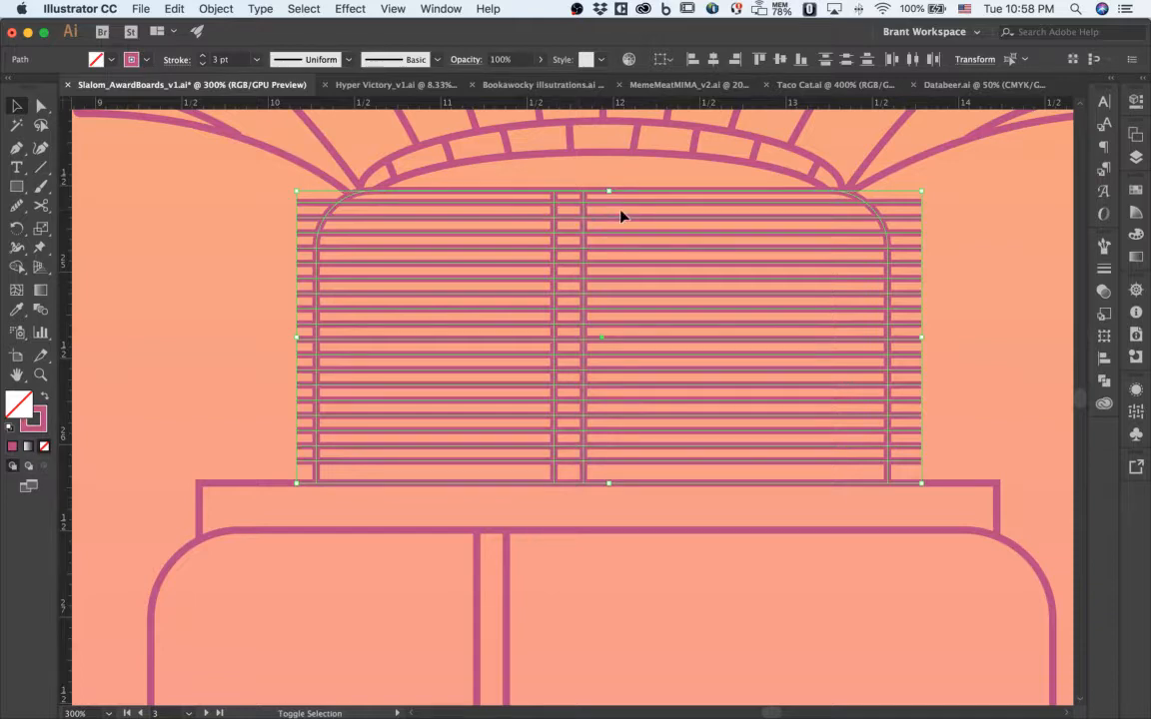
{"action": "key", "text": "shift+m"}
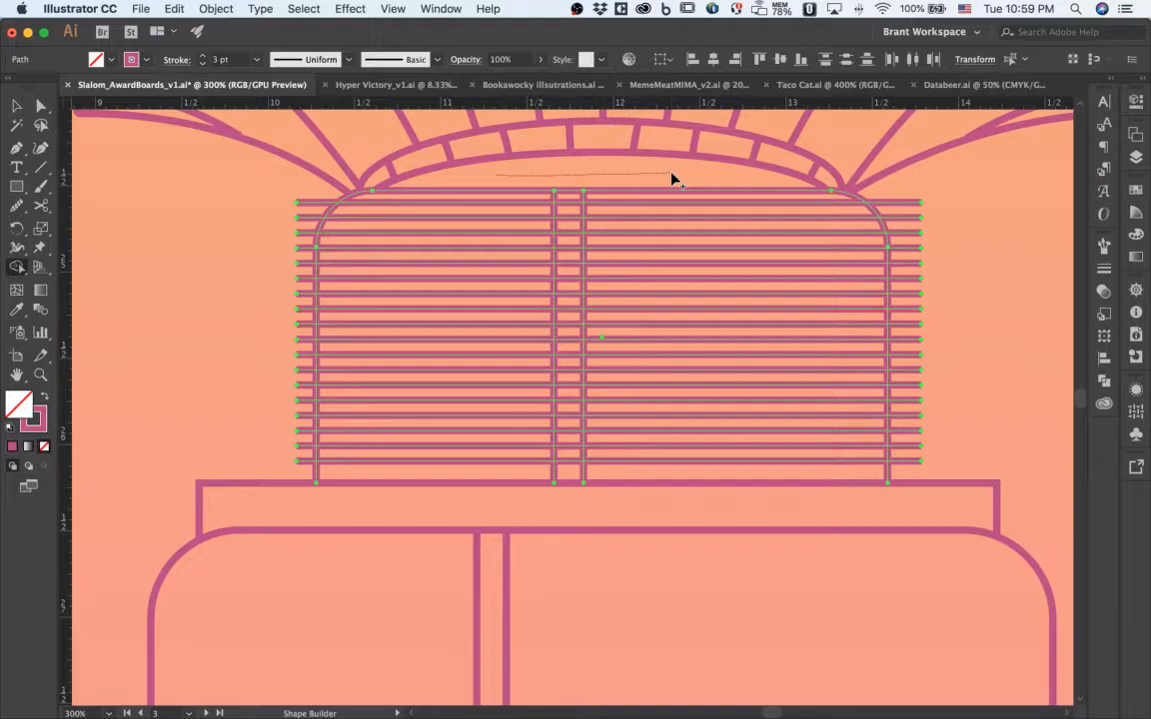
Try erasing the horizontal line segments between the two vertical bars with Shape Builder, then undo the erasing.
{"action": "left_click_drag", "start_coordinate": [671, 180], "coordinate": [665, 179]}
{"action": "left_click_drag", "start_coordinate": [567, 178], "coordinate": [570, 206]}
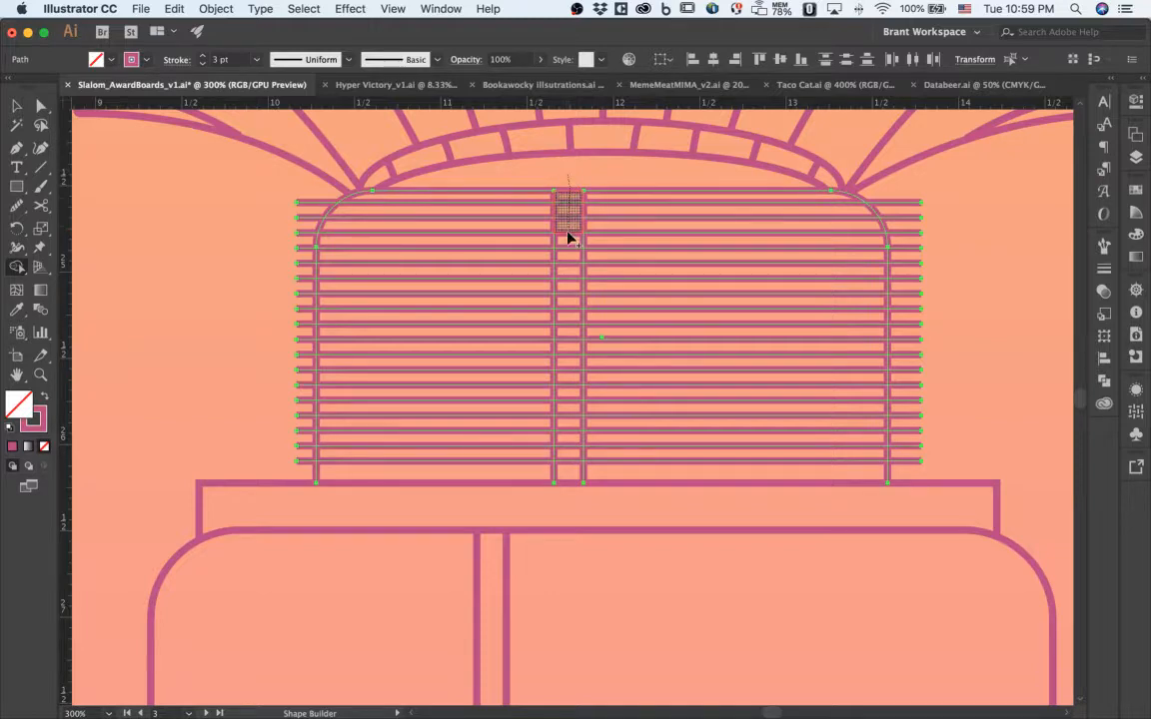
{"action": "left_click_drag", "start_coordinate": [565, 283], "coordinate": [570, 467]}
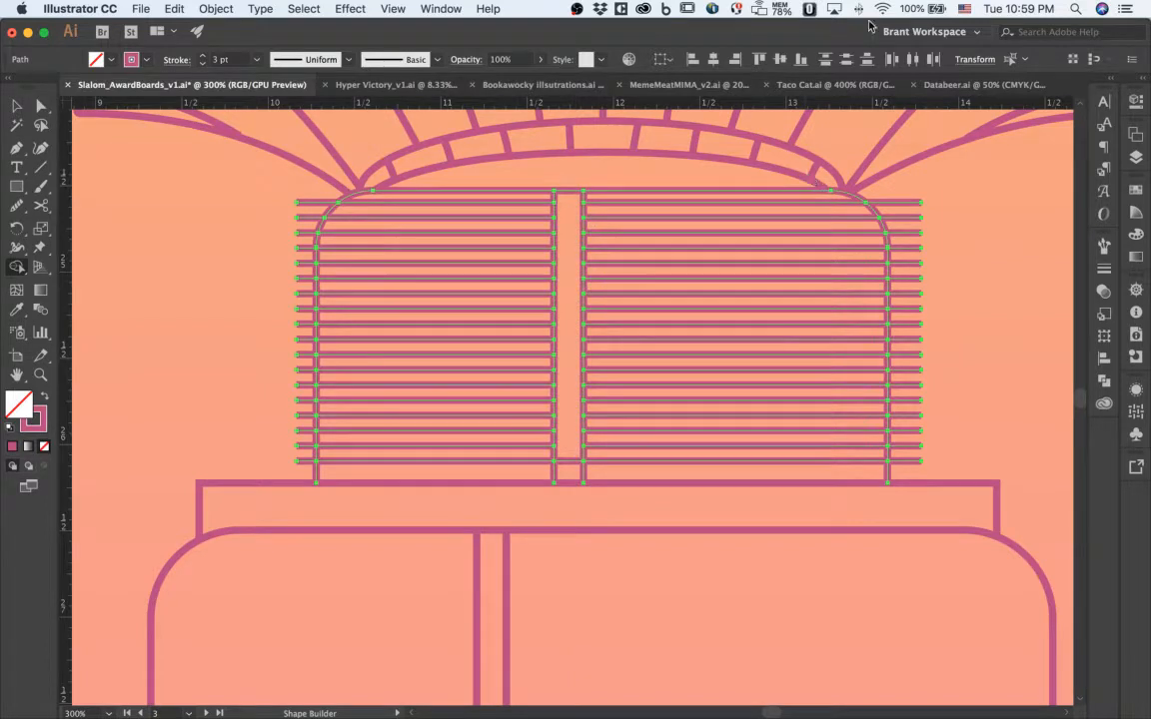
{"action": "scroll", "coordinate": [788, 232], "scroll_direction": "down", "scroll_amount": 1}
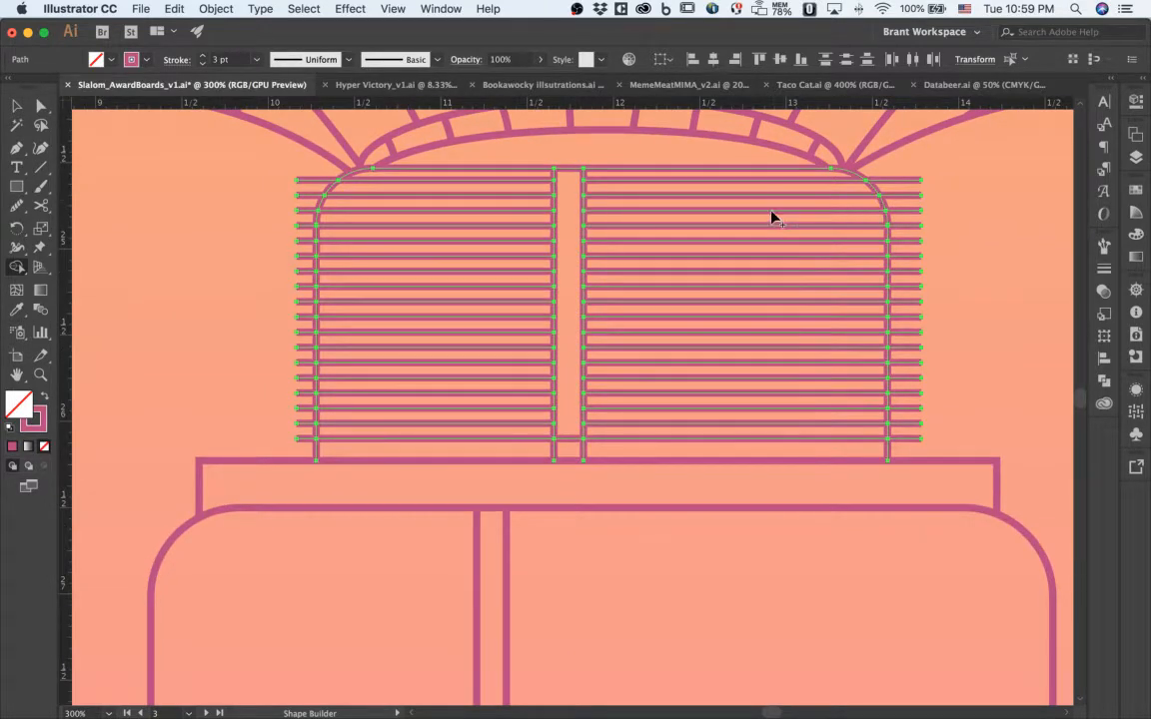
{"action": "left_click", "coordinate": [770, 216]}
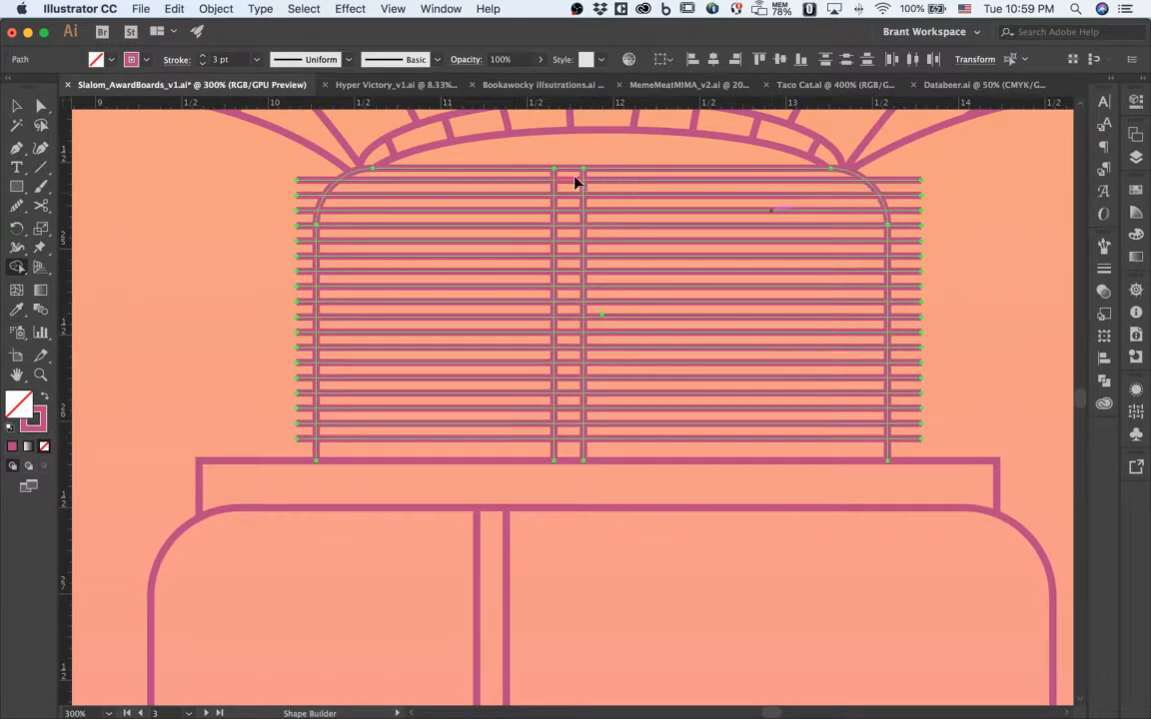
Erase the line segments between the two vertical bars and all overhangs outside both tower edges with Shape Builder, then deselect.
{"action": "left_click_drag", "start_coordinate": [568, 178], "coordinate": [569, 360]}
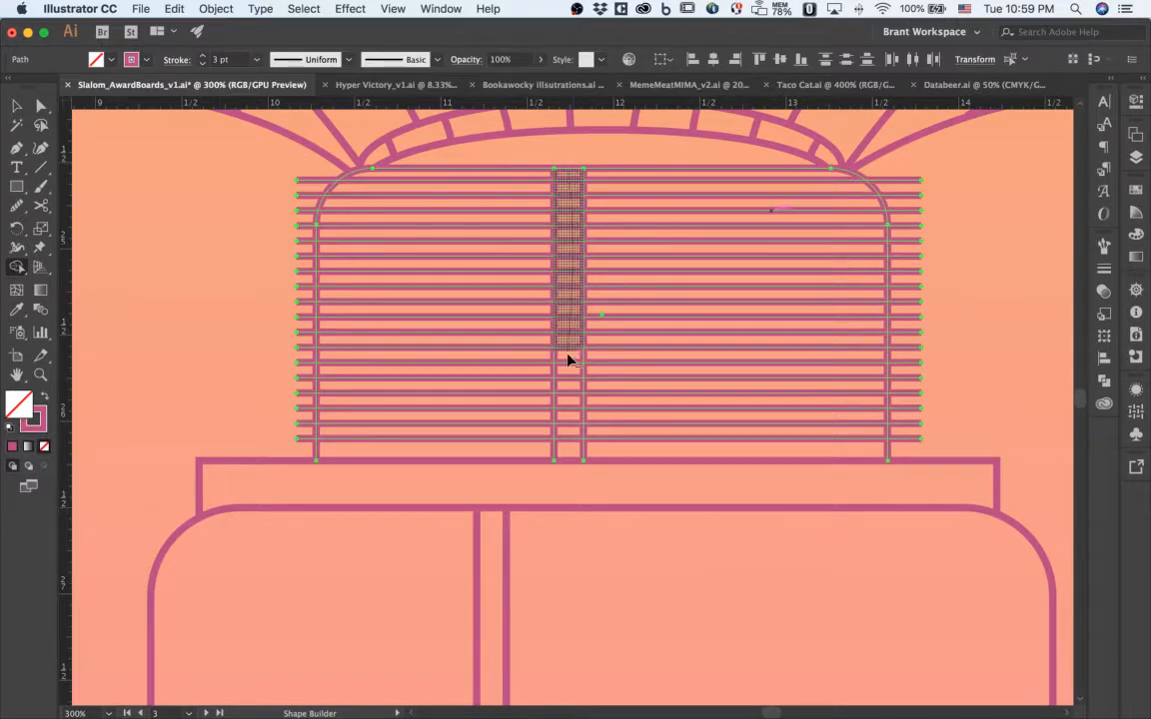
{"action": "left_click_drag", "start_coordinate": [567, 433], "coordinate": [568, 436]}
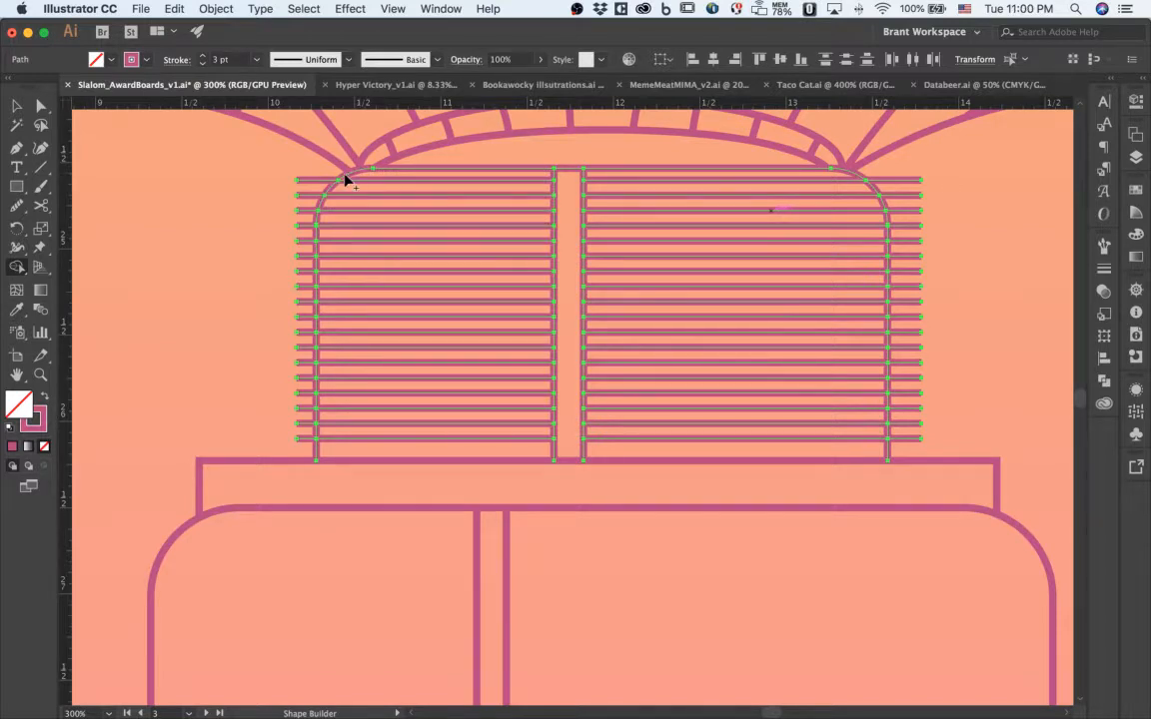
{"action": "left_click_drag", "start_coordinate": [325, 173], "coordinate": [305, 229]}
{"action": "left_click_drag", "start_coordinate": [307, 373], "coordinate": [298, 256]}
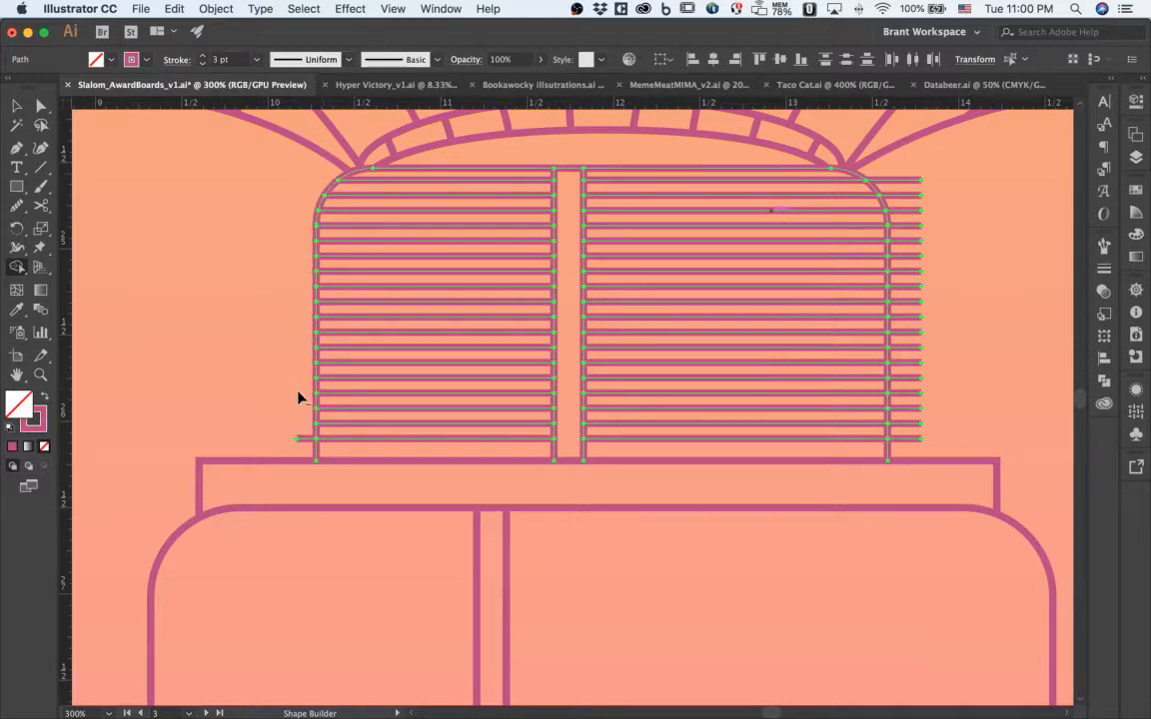
{"action": "left_click_drag", "start_coordinate": [298, 398], "coordinate": [310, 457]}
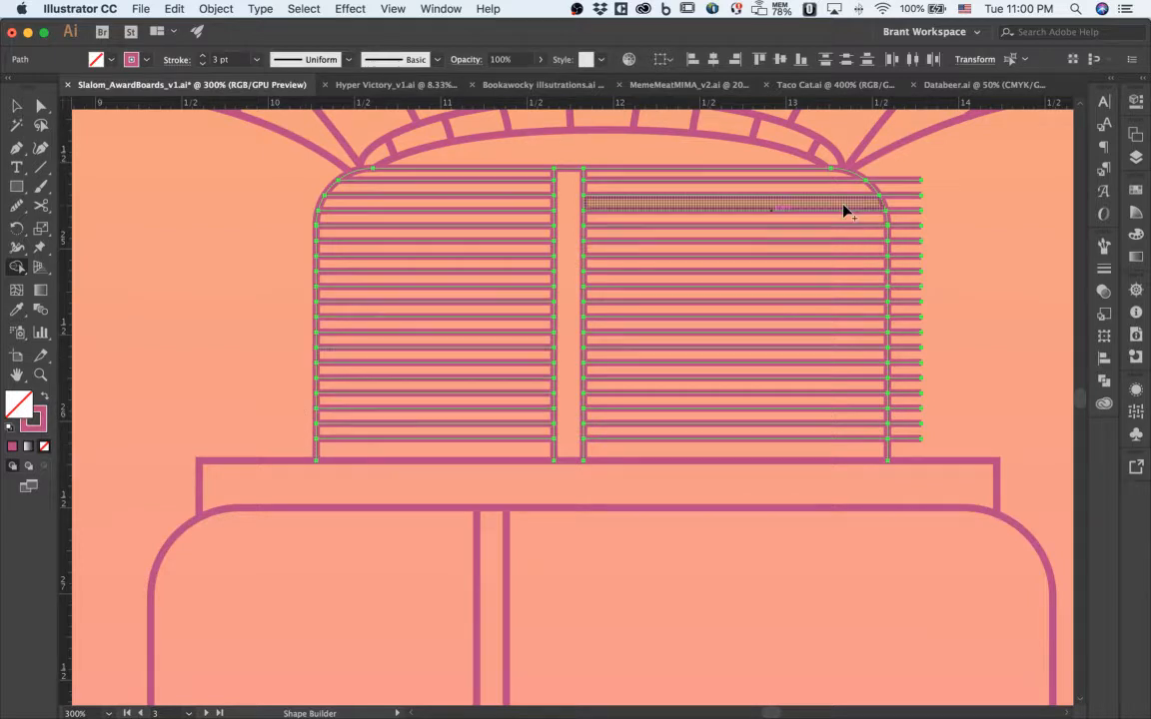
{"action": "left_click_drag", "start_coordinate": [881, 172], "coordinate": [912, 212]}
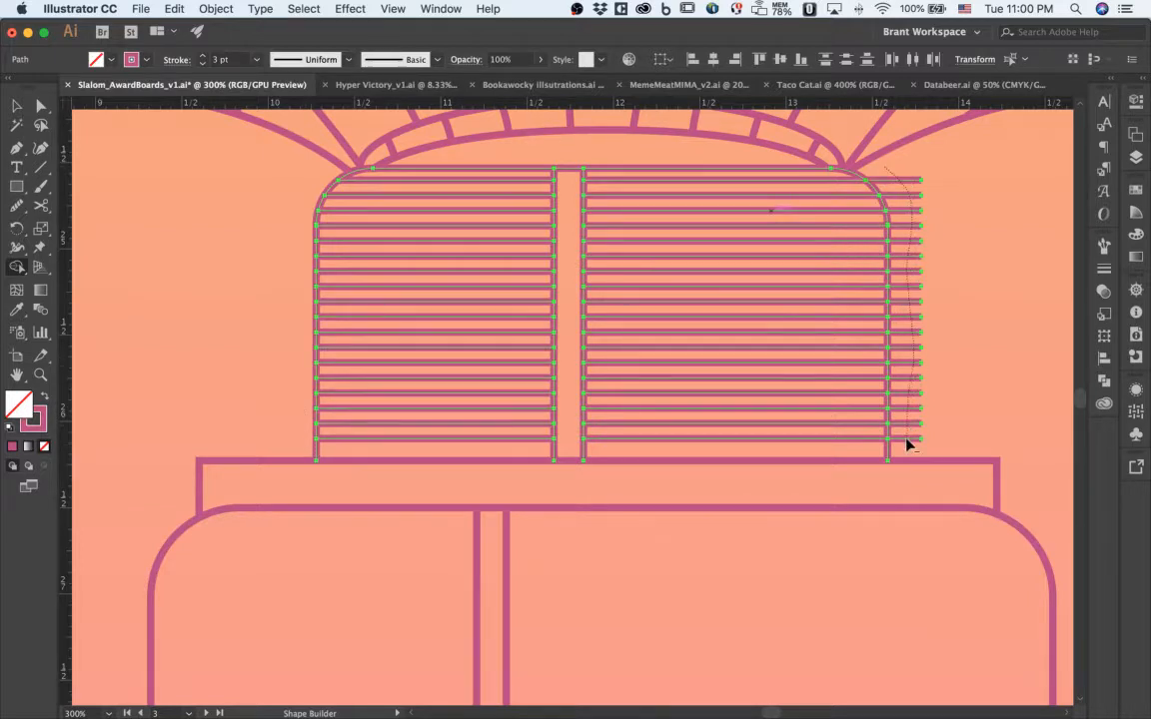
{"action": "left_click_drag", "start_coordinate": [909, 444], "coordinate": [907, 450]}
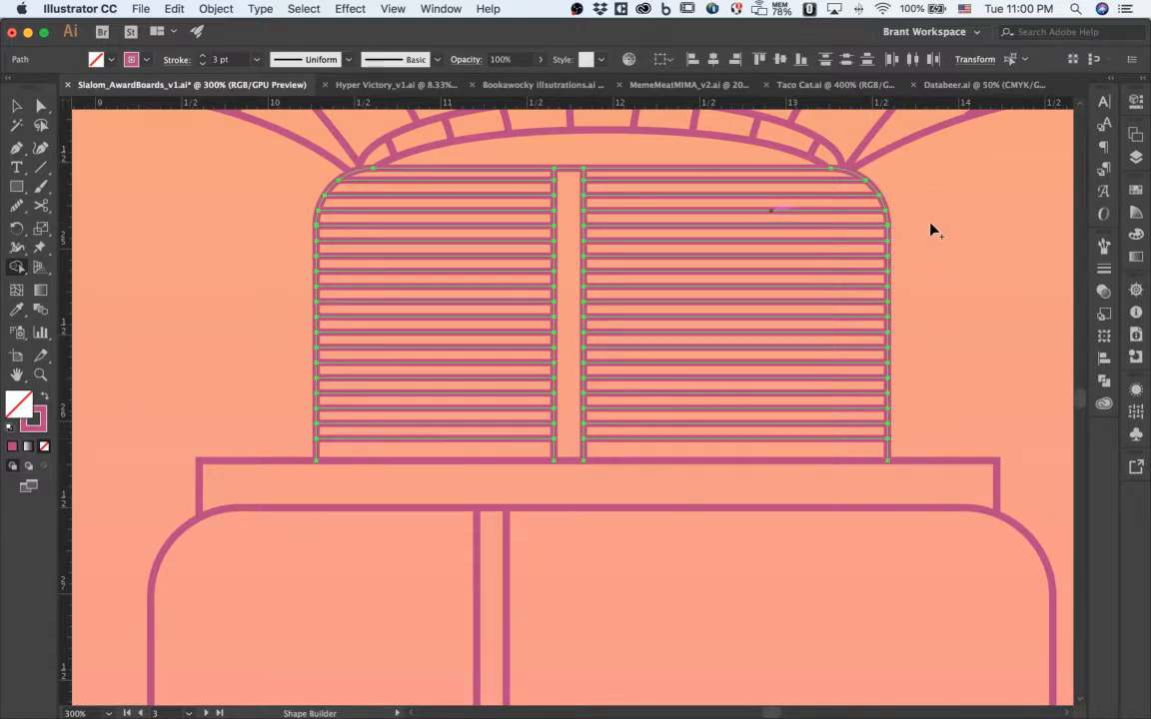
{"action": "key", "text": "v"}
{"action": "left_click", "coordinate": [963, 296]}
{"action": "key", "text": "super+0"}
{"action": "scroll", "coordinate": [964, 289], "scroll_direction": "right", "scroll_amount": 3}
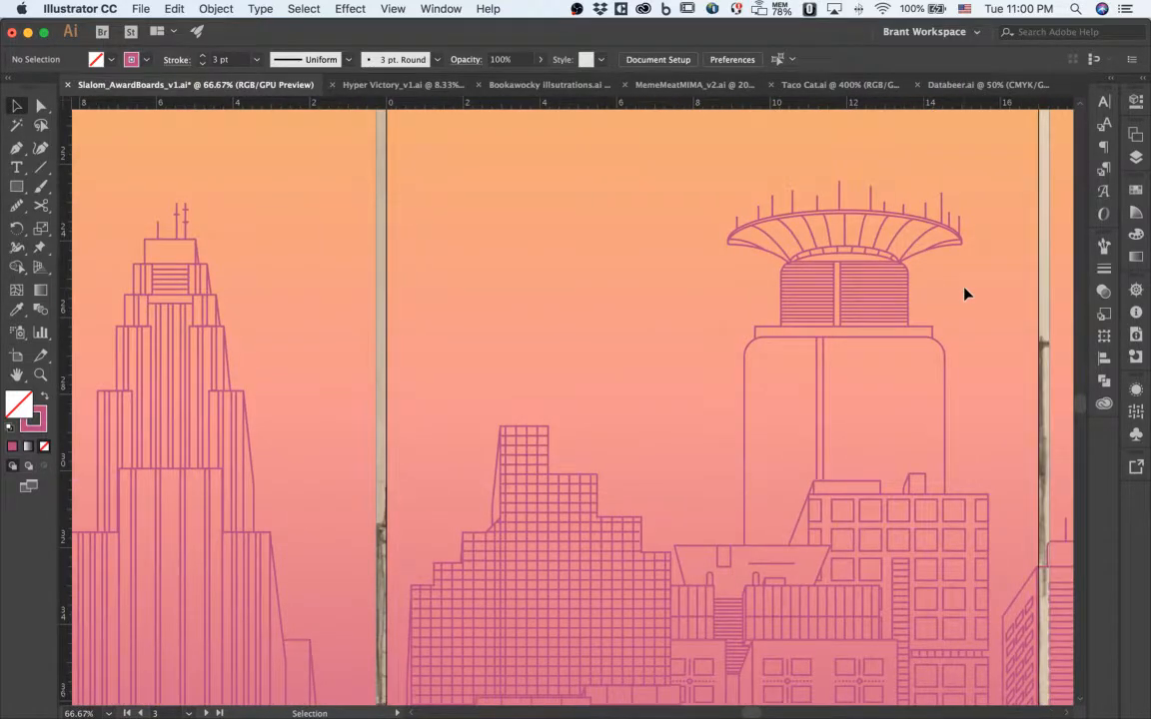
{"action": "scroll", "coordinate": [897, 283], "scroll_direction": "up", "scroll_amount": 4}
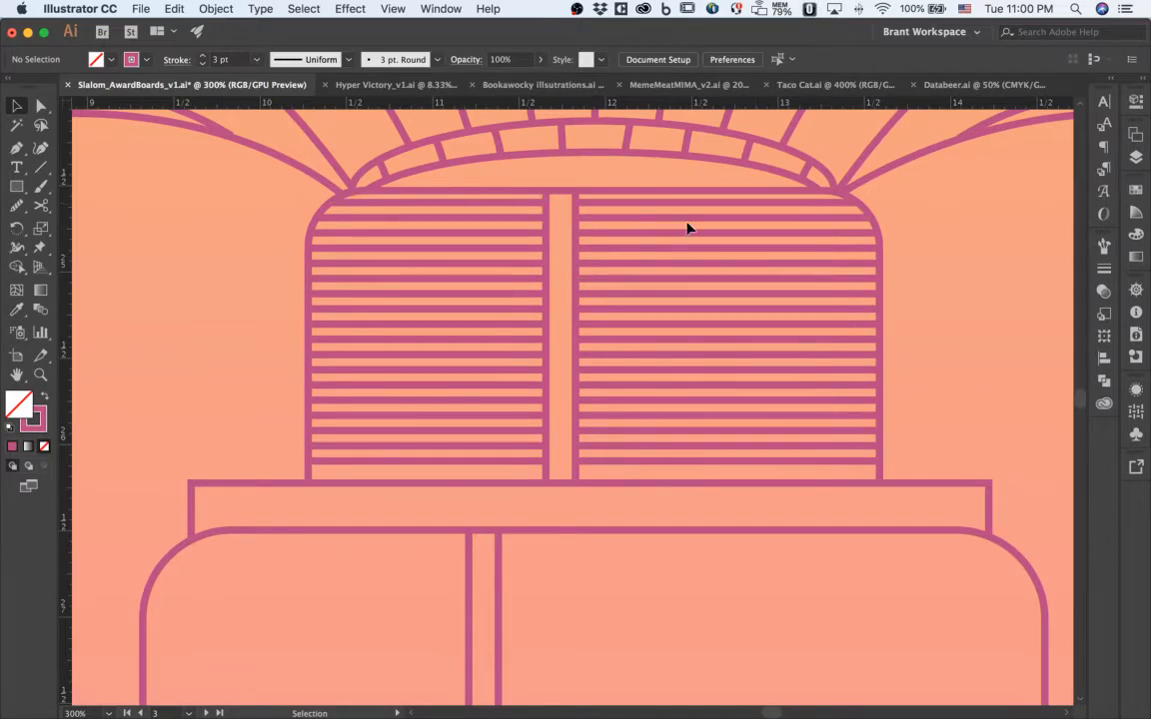
{"action": "left_click", "coordinate": [881, 300]}
{"action": "left_click", "coordinate": [924, 276]}
Draw a circle about 0.79 in in diameter in the empty sky beside the tower and deselect it.
{"action": "scroll", "coordinate": [338, 280], "scroll_direction": "left", "scroll_amount": 4}
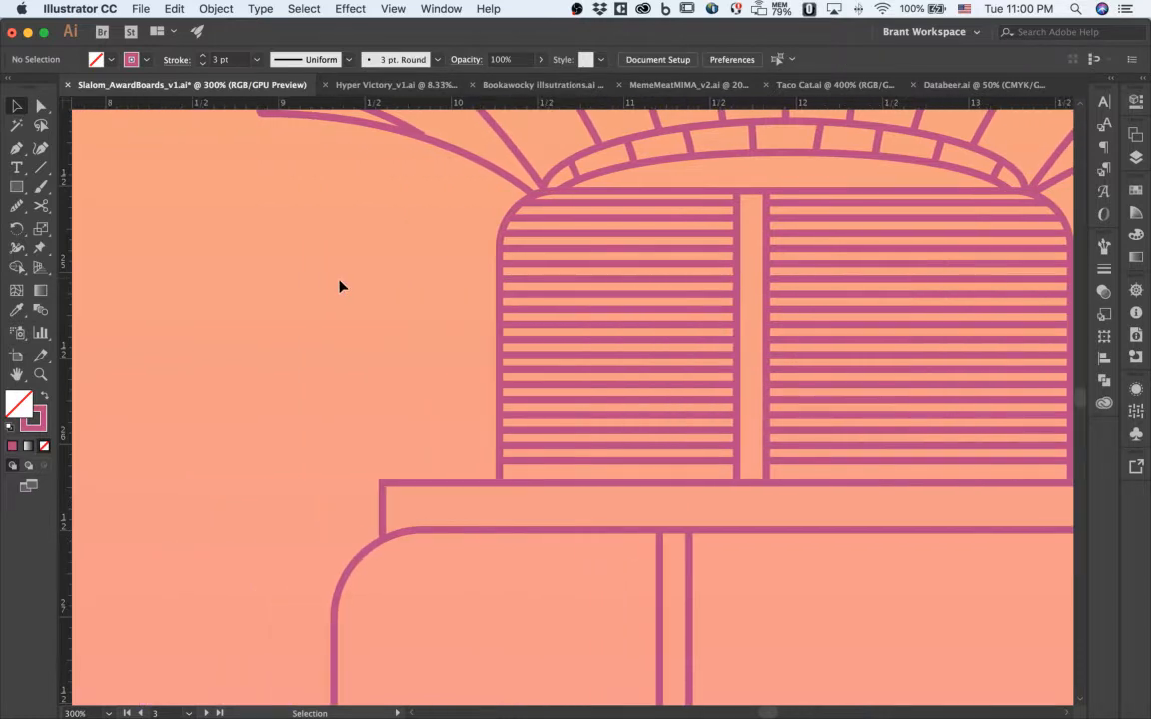
{"action": "scroll", "coordinate": [339, 287], "scroll_direction": "left", "scroll_amount": 5}
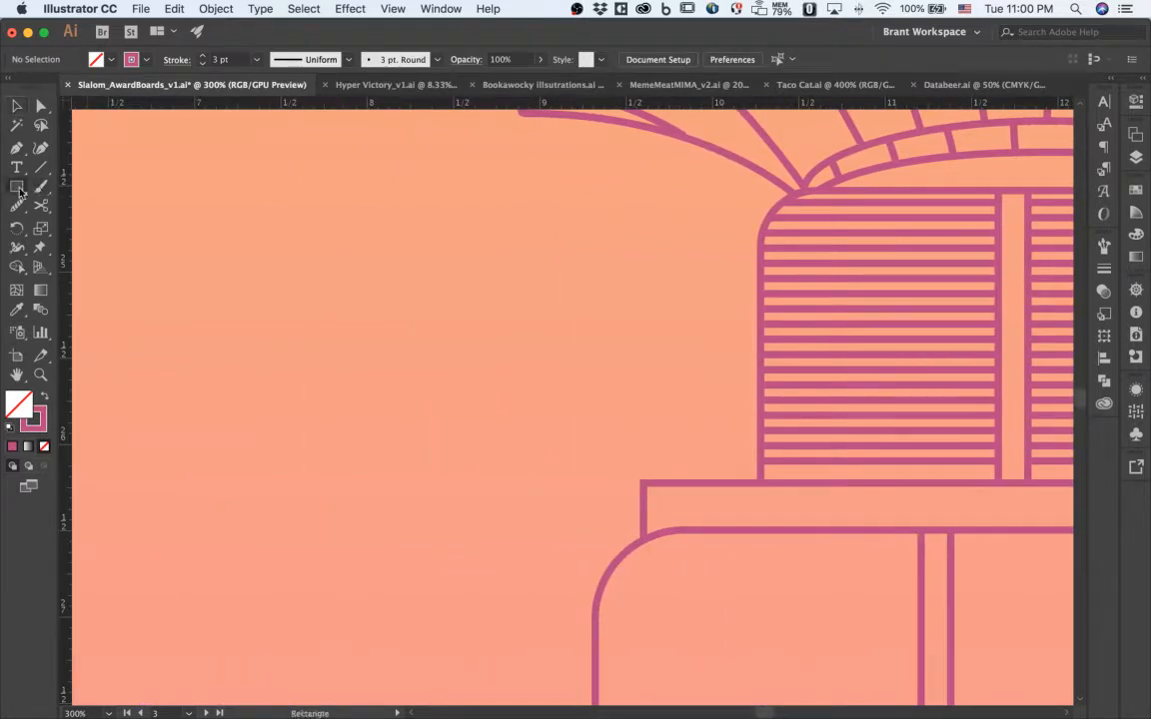
{"action": "left_click_drag", "start_coordinate": [17, 187], "coordinate": [76, 224]}
{"action": "left_click_drag", "start_coordinate": [540, 262], "coordinate": [606, 328]}
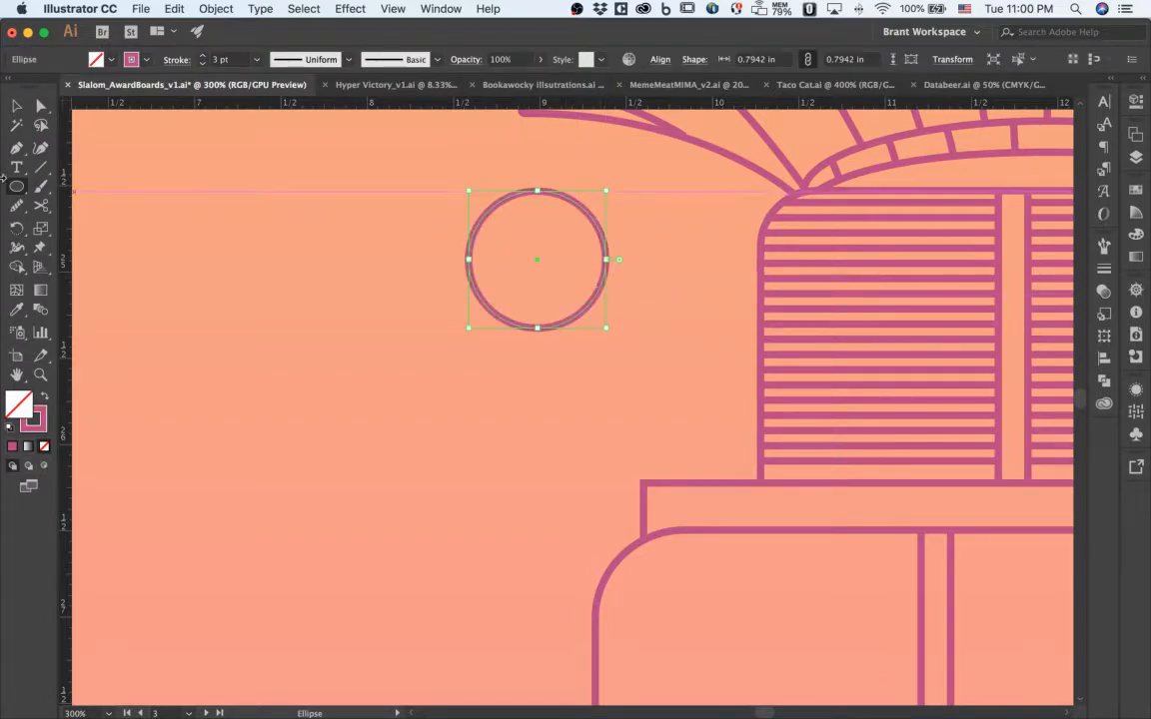
{"action": "left_click", "coordinate": [40, 167]}
{"action": "key", "text": "super+shift+a"}
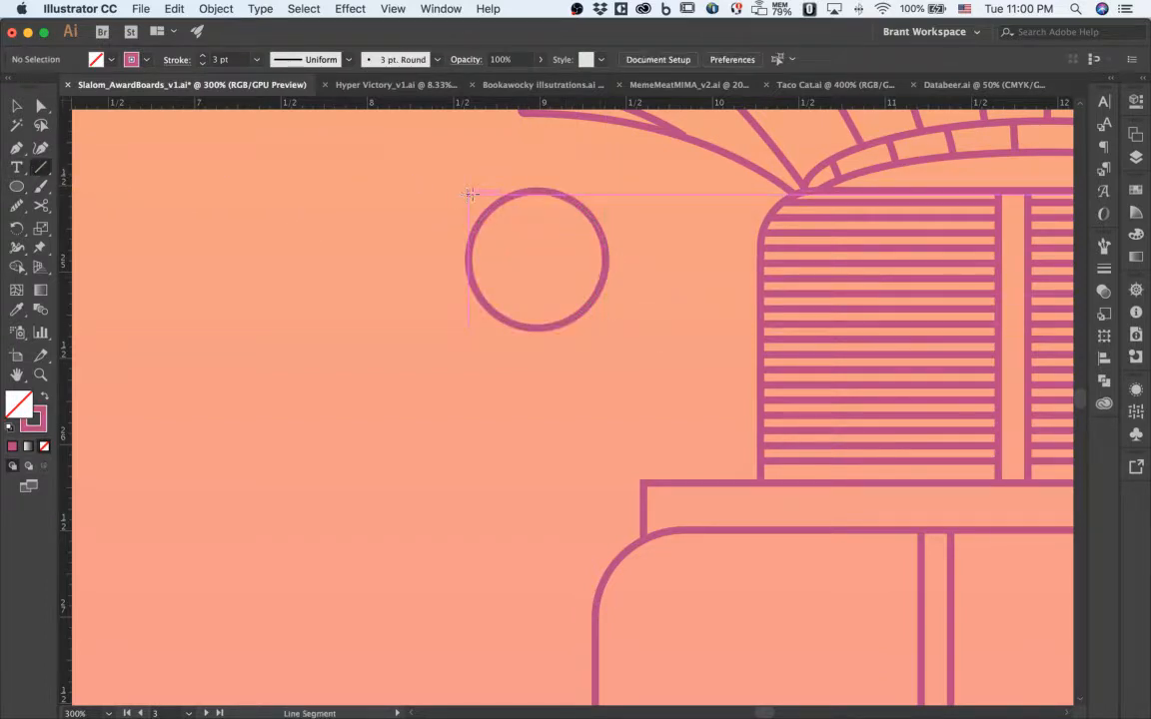
Paste a copy of the circle in front and scale it down about its centre into a smaller concentric circle.
{"action": "key", "text": "v"}
{"action": "left_click", "coordinate": [525, 196]}
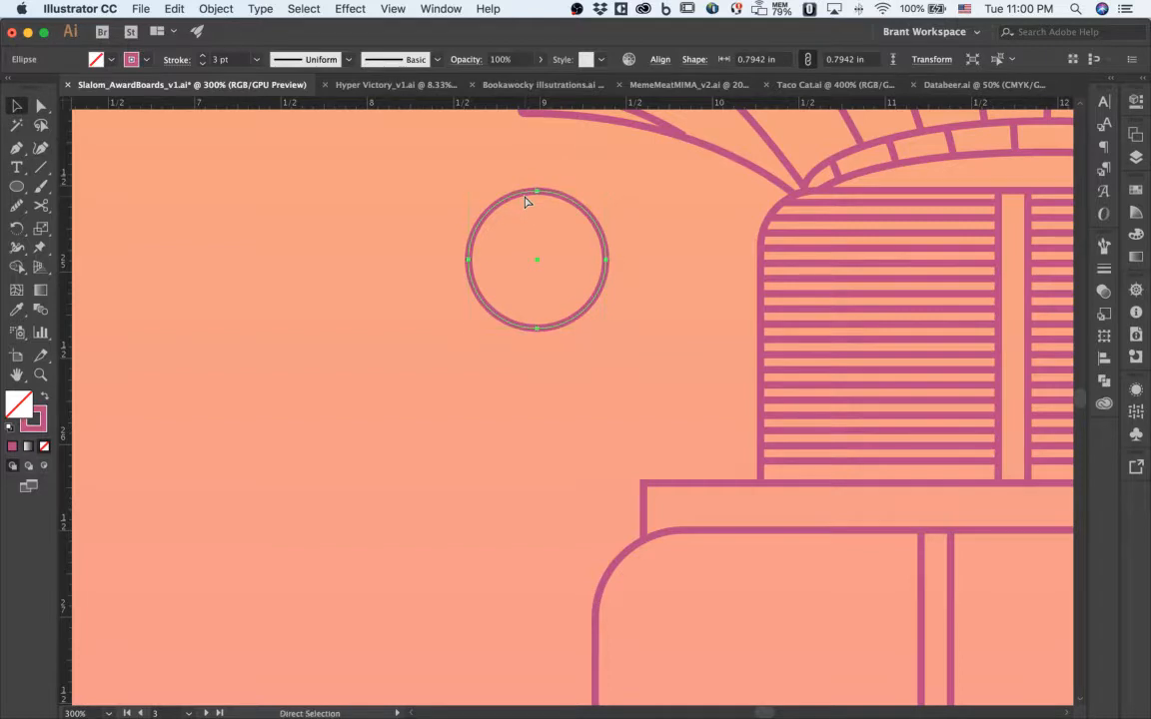
{"action": "key", "text": "f"}
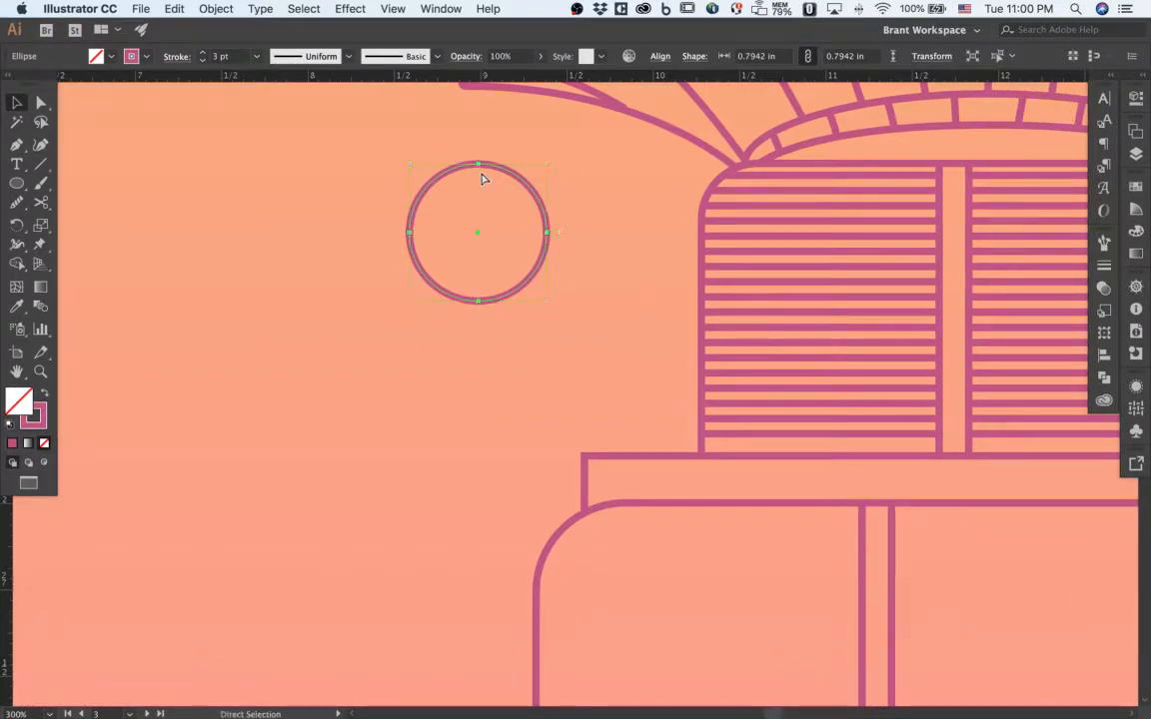
{"action": "key", "text": "super+f"}
{"action": "mouse_move", "coordinate": [478, 165]}
{"action": "left_mouse_down"}
{"action": "mouse_move", "coordinate": [485, 195]}
{"action": "mouse_move", "coordinate": [481, 163]}
{"action": "left_mouse_up"}
Draw a vertical line from the circles' shared centre upward past the outer circle with the Line Segment tool.
{"action": "key", "text": "backslash"}
{"action": "key", "text": "super+z"}
{"action": "key", "text": "super+shift+a"}
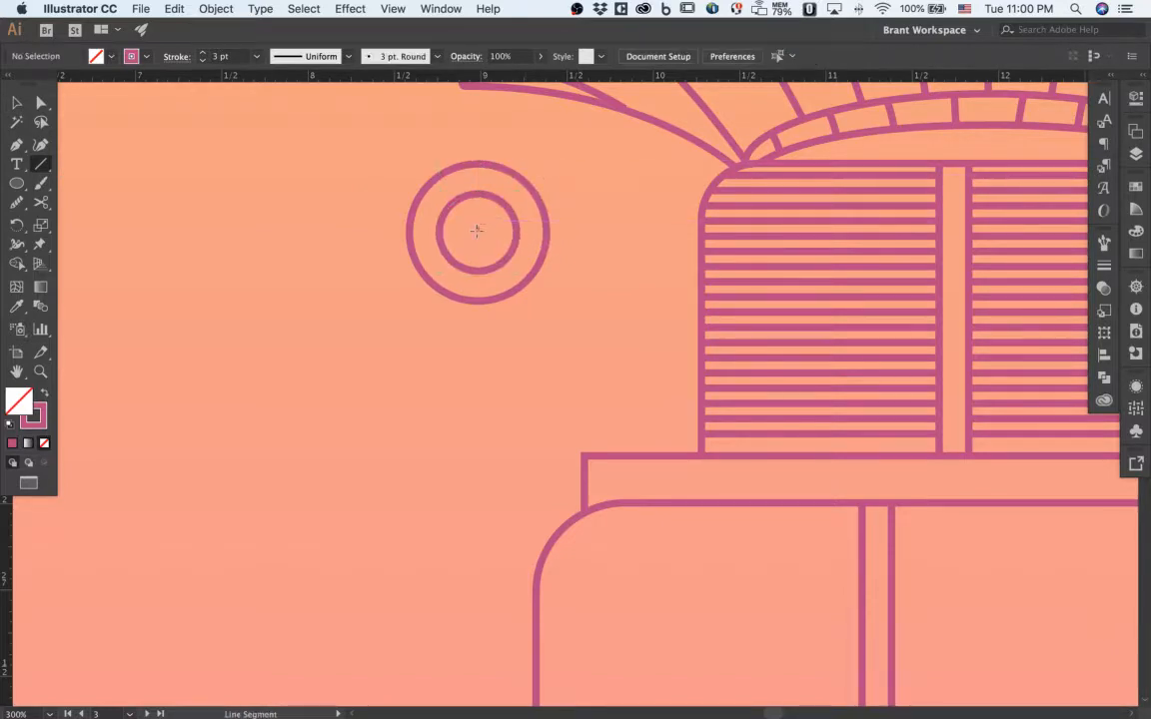
{"action": "left_click_drag", "start_coordinate": [477, 231], "coordinate": [477, 125]}
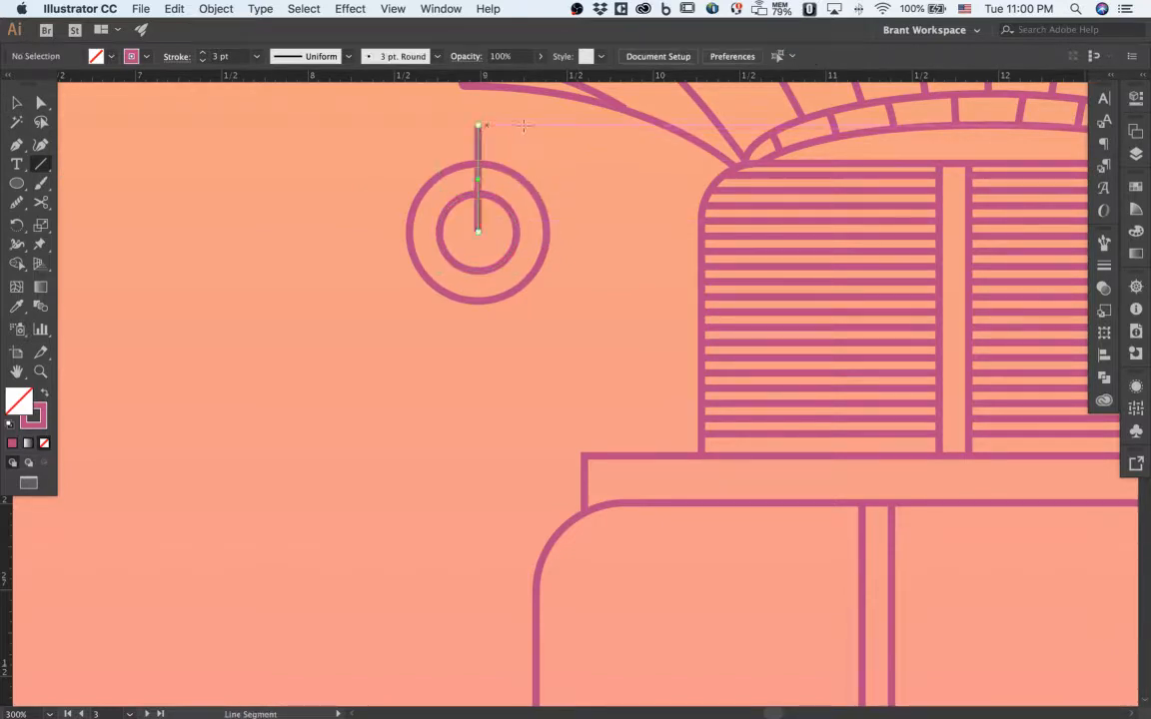
Rotate a copy of the vertical line by 36° around the circles' shared centre.
{"action": "key", "text": "r"}
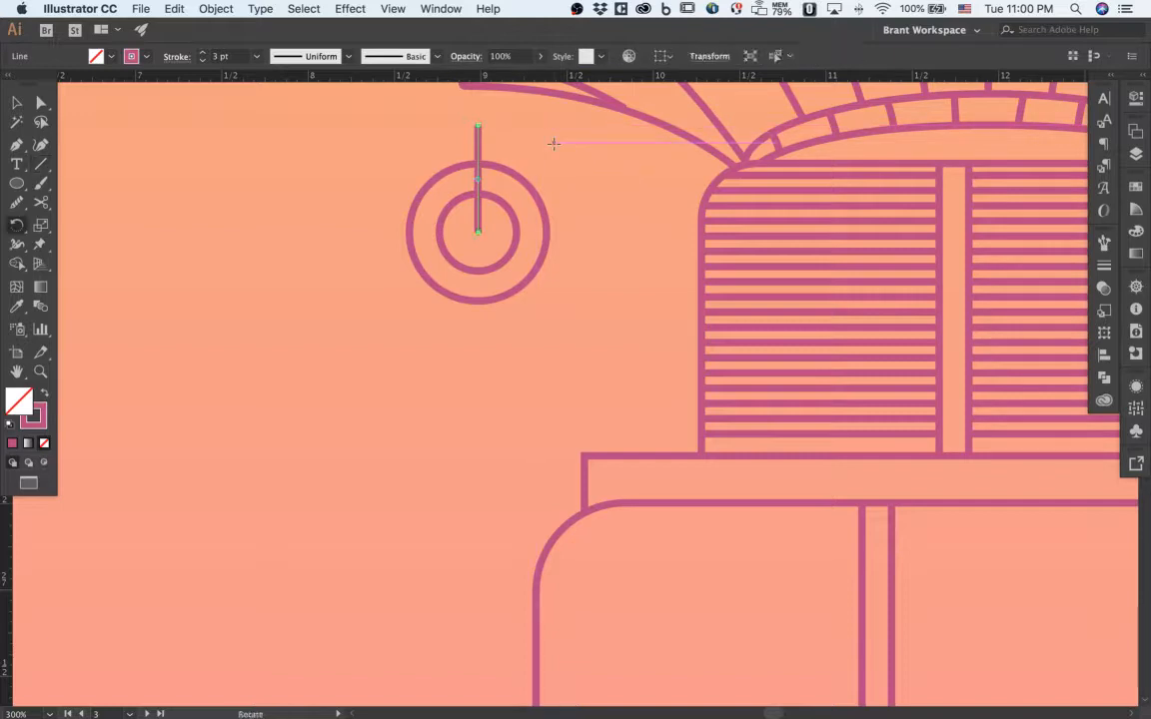
{"action": "left_click", "coordinate": [478, 232], "text": "alt"}
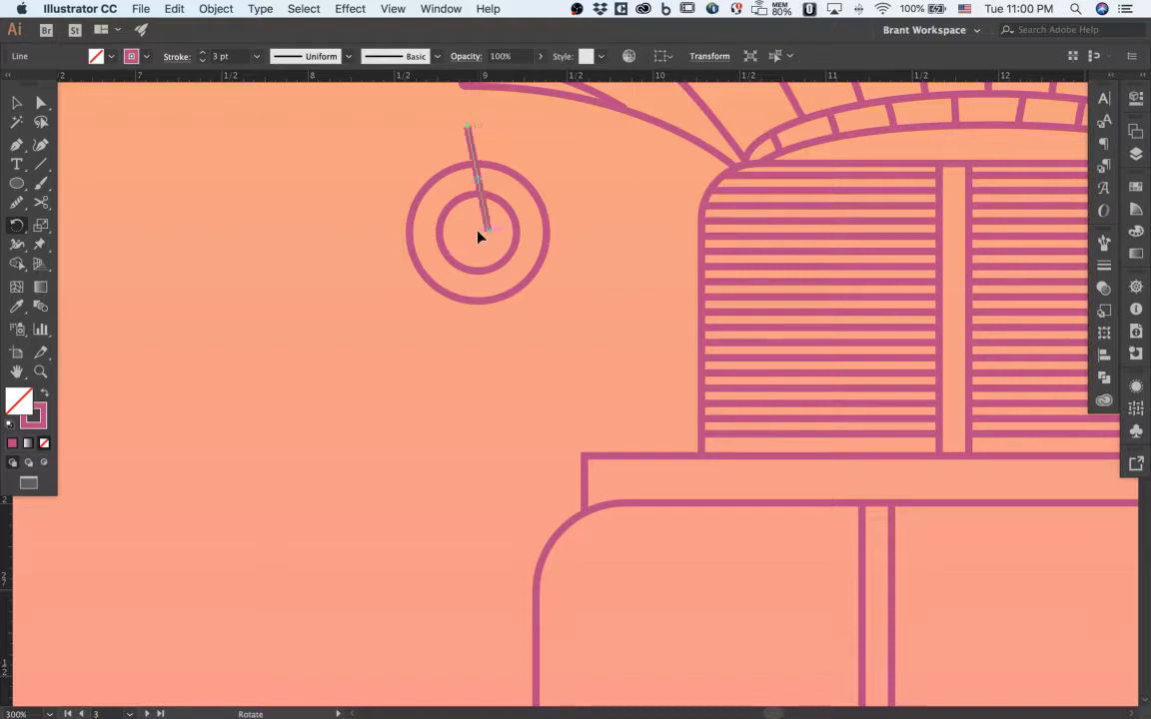
{"action": "left_click", "coordinate": [193, 256]}
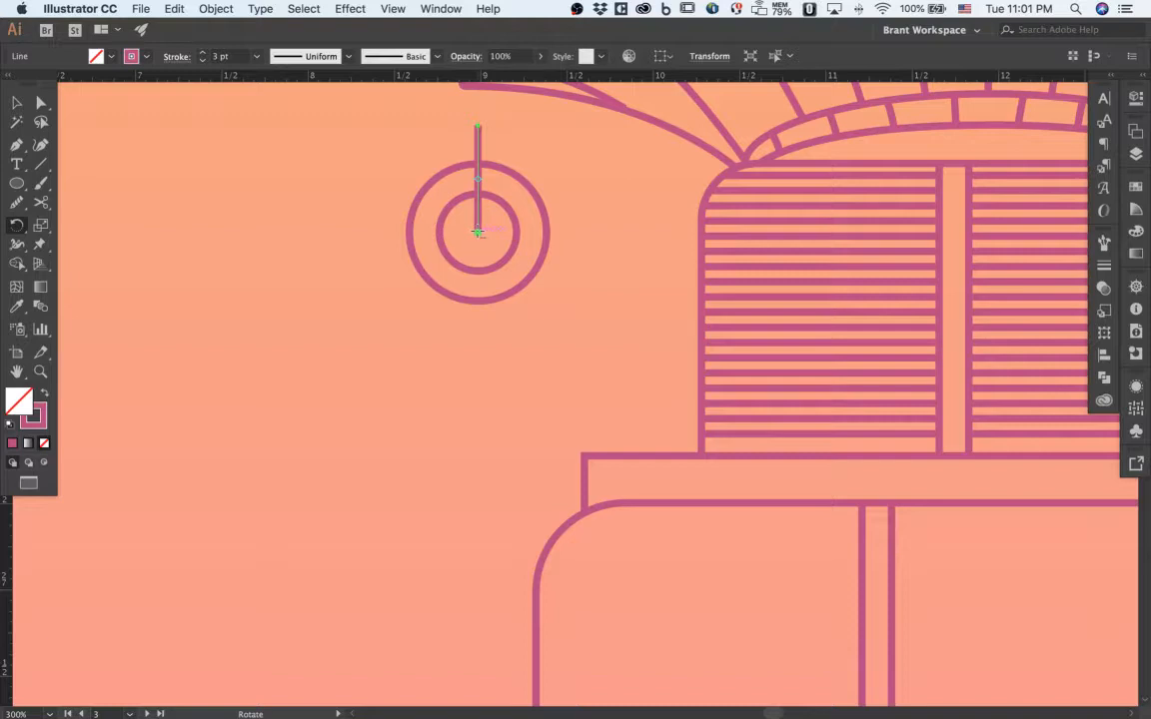
{"action": "left_click", "coordinate": [478, 231], "text": "alt"}
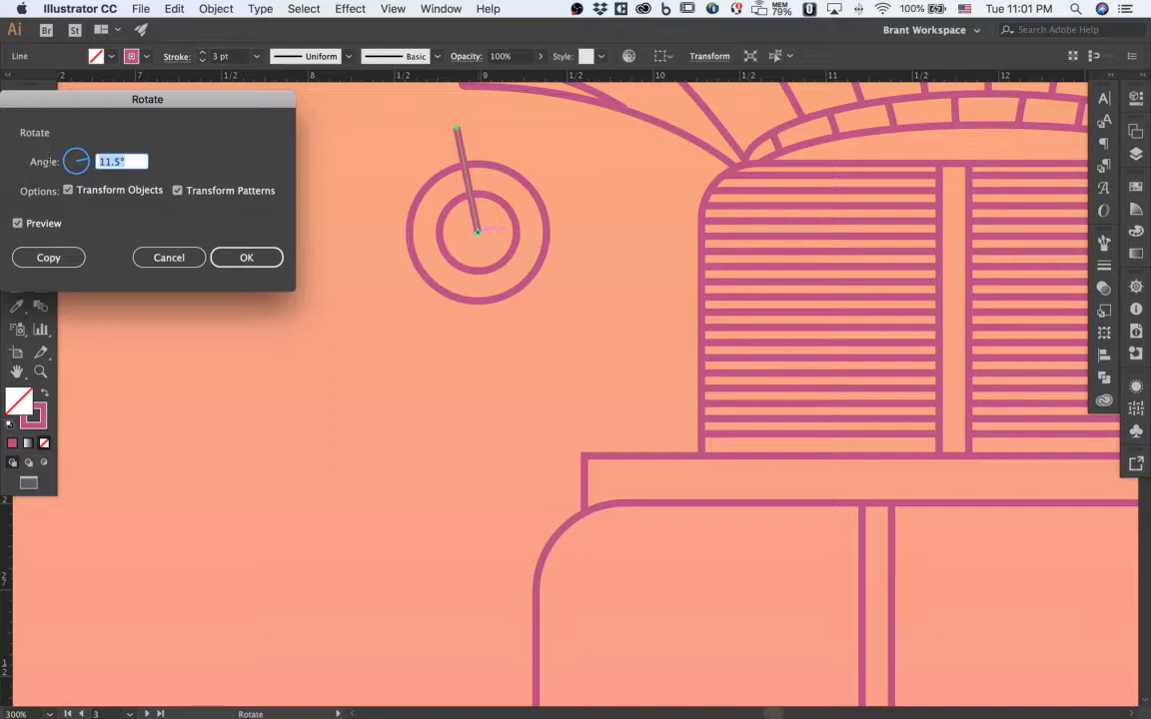
{"action": "type", "text": "36"}
{"action": "key", "text": "Tab"}
{"action": "left_click", "coordinate": [46, 258]}
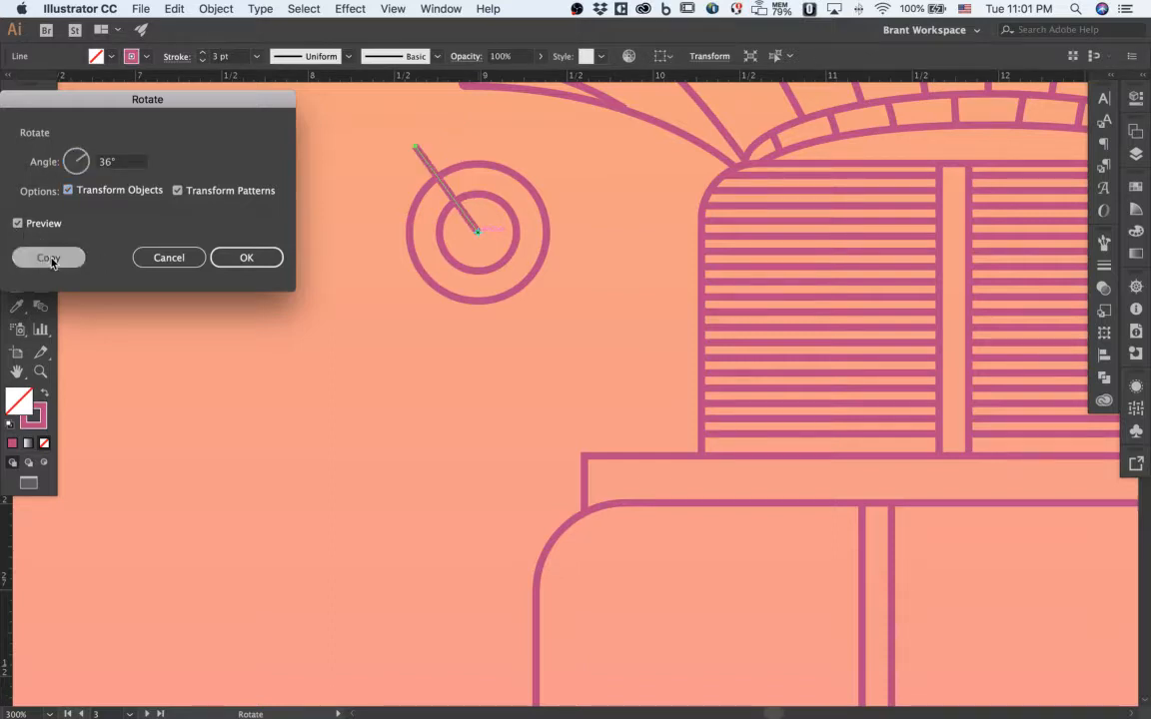
{"action": "left_click", "coordinate": [50, 258]}
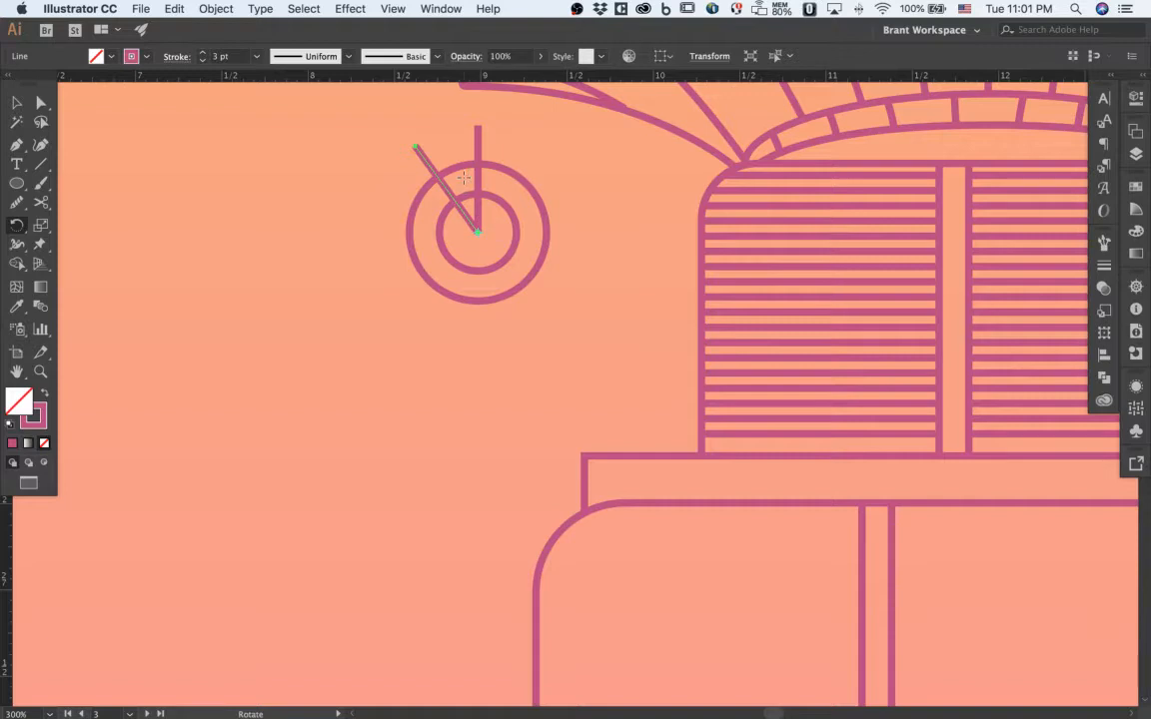
Repeat the 36° rotated copy until ten evenly spaced spokes surround the circles' centre.
{"action": "key", "text": "v"}
{"action": "key", "text": "super+d"}
{"action": "key", "text": "super+d"}
{"action": "key", "text": "super+d"}
{"action": "key", "text": "super+d"}
{"action": "key", "text": "super+d"}
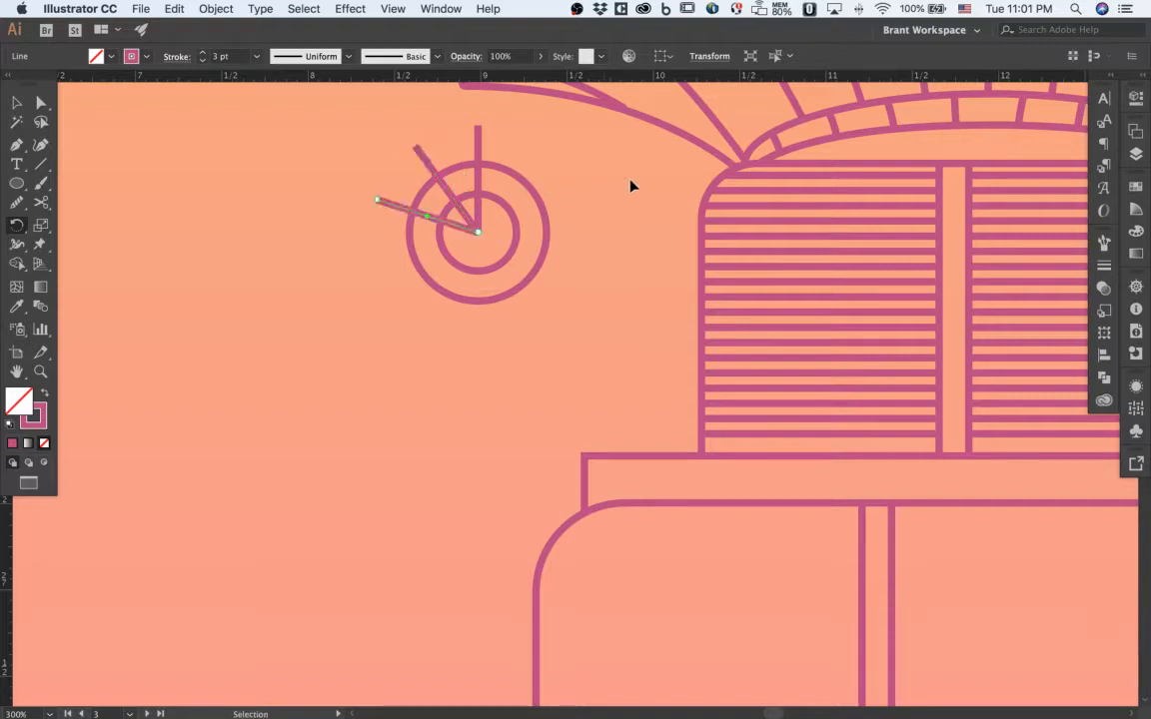
{"action": "key", "text": "super+d"}
{"action": "key", "text": "super+d"}
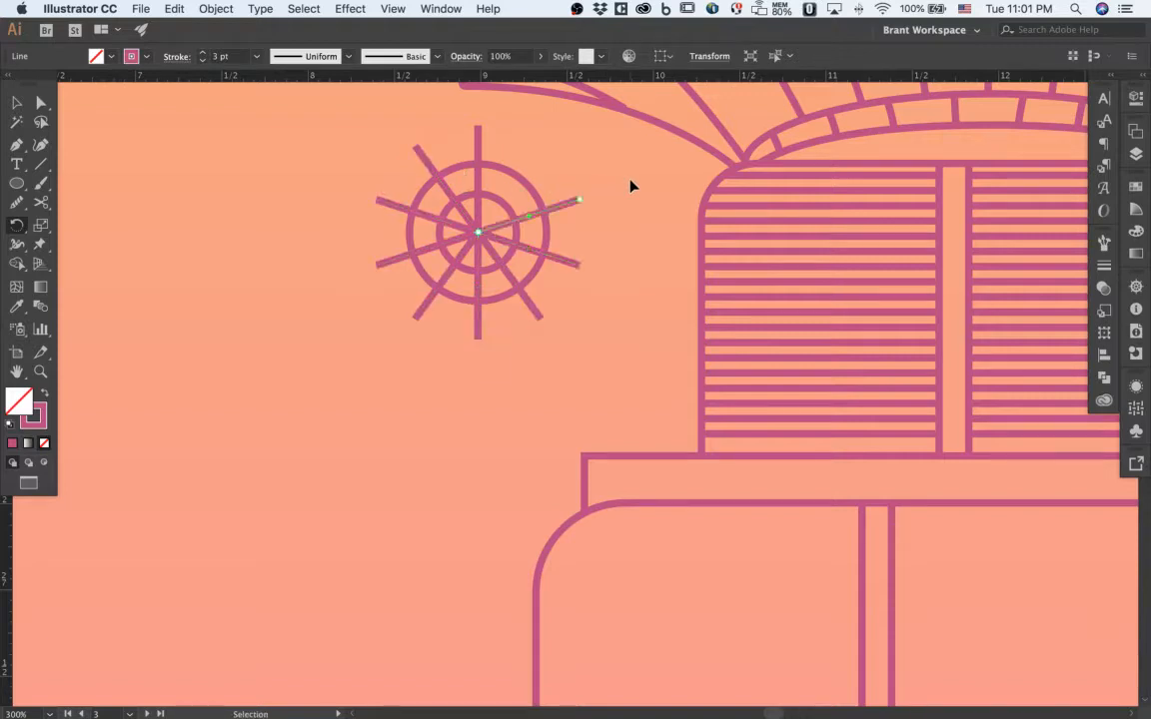
{"action": "key", "text": "super+d"}
{"action": "key", "text": "r"}
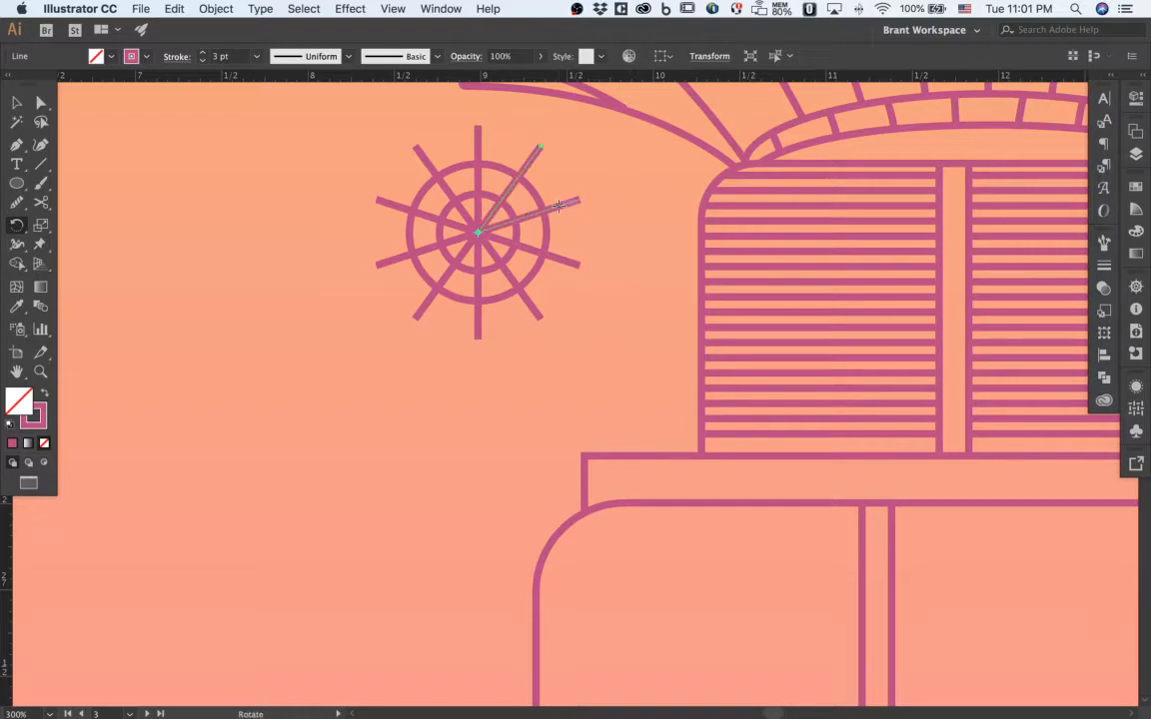
{"action": "key", "text": "v"}
Select the whole spoke-and-circle figure and use Shape Builder to remove the spoke segments between the inner and outer circles.
{"action": "left_click", "coordinate": [375, 146]}
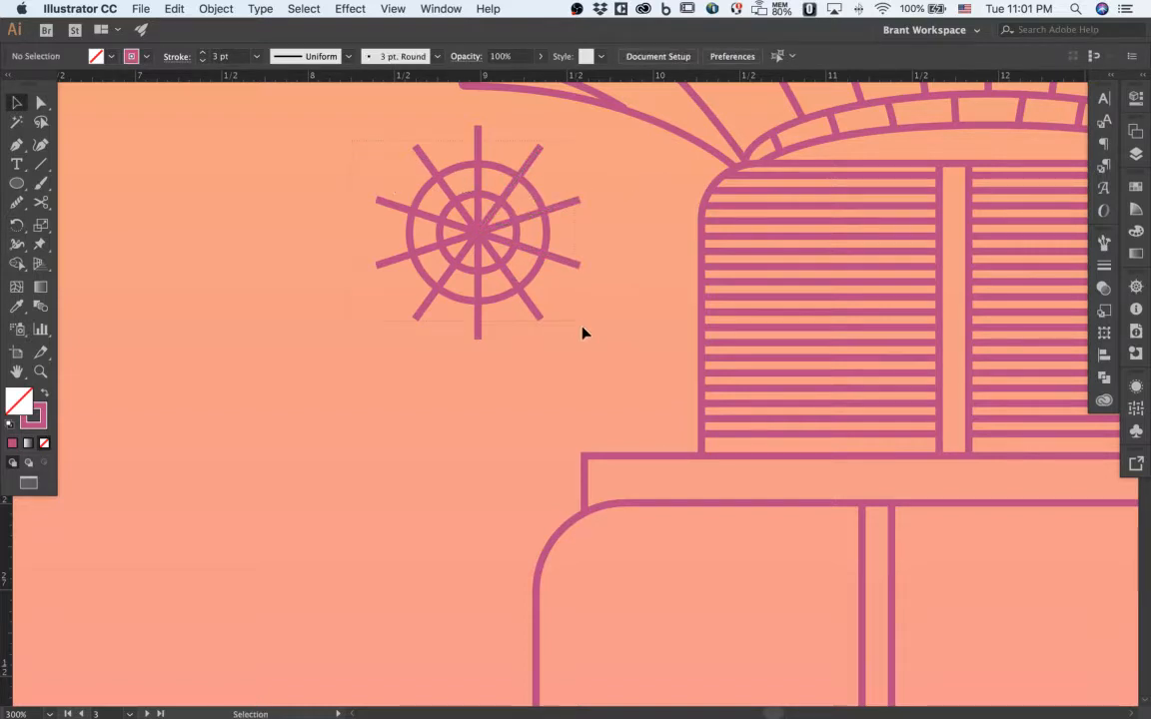
{"action": "left_click_drag", "start_coordinate": [584, 333], "coordinate": [587, 330]}
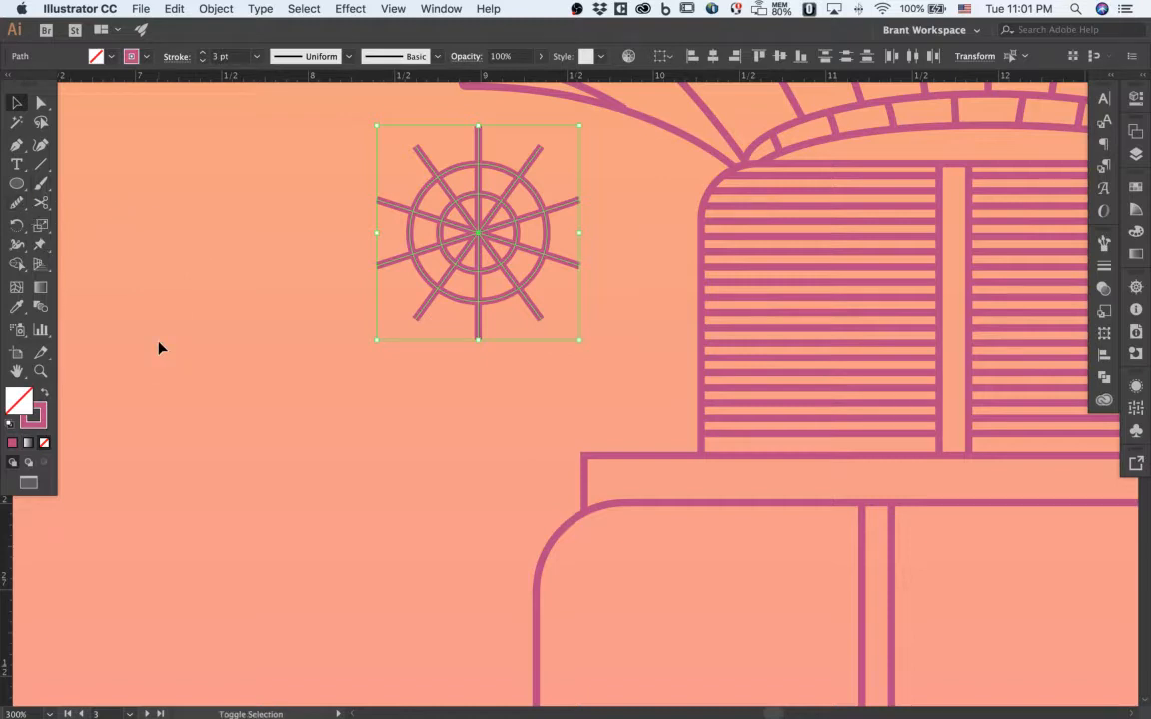
{"action": "key", "text": "shift+m"}
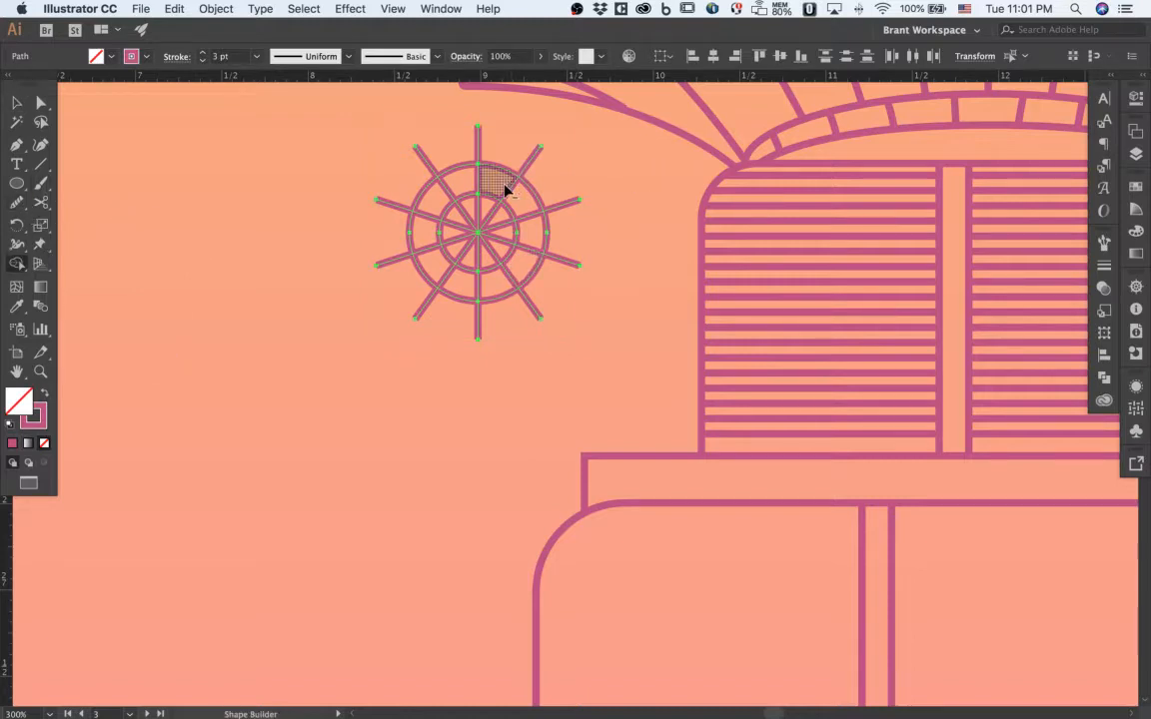
{"action": "mouse_move", "coordinate": [506, 188]}
{"action": "left_mouse_down"}
{"action": "mouse_move", "coordinate": [442, 193]}
{"action": "mouse_move", "coordinate": [434, 252]}
{"action": "mouse_move", "coordinate": [494, 286]}
{"action": "mouse_move", "coordinate": [521, 269]}
{"action": "mouse_move", "coordinate": [534, 239]}
{"action": "mouse_move", "coordinate": [521, 199]}
{"action": "mouse_move", "coordinate": [473, 179]}
{"action": "mouse_move", "coordinate": [432, 214]}
{"action": "mouse_move", "coordinate": [433, 251]}
{"action": "mouse_move", "coordinate": [449, 269]}
{"action": "mouse_move", "coordinate": [503, 279]}
{"action": "mouse_move", "coordinate": [525, 256]}
{"action": "mouse_move", "coordinate": [531, 195]}
{"action": "left_mouse_up"}
{"action": "key", "text": "super+z"}
{"action": "key", "text": "super+shift+a"}
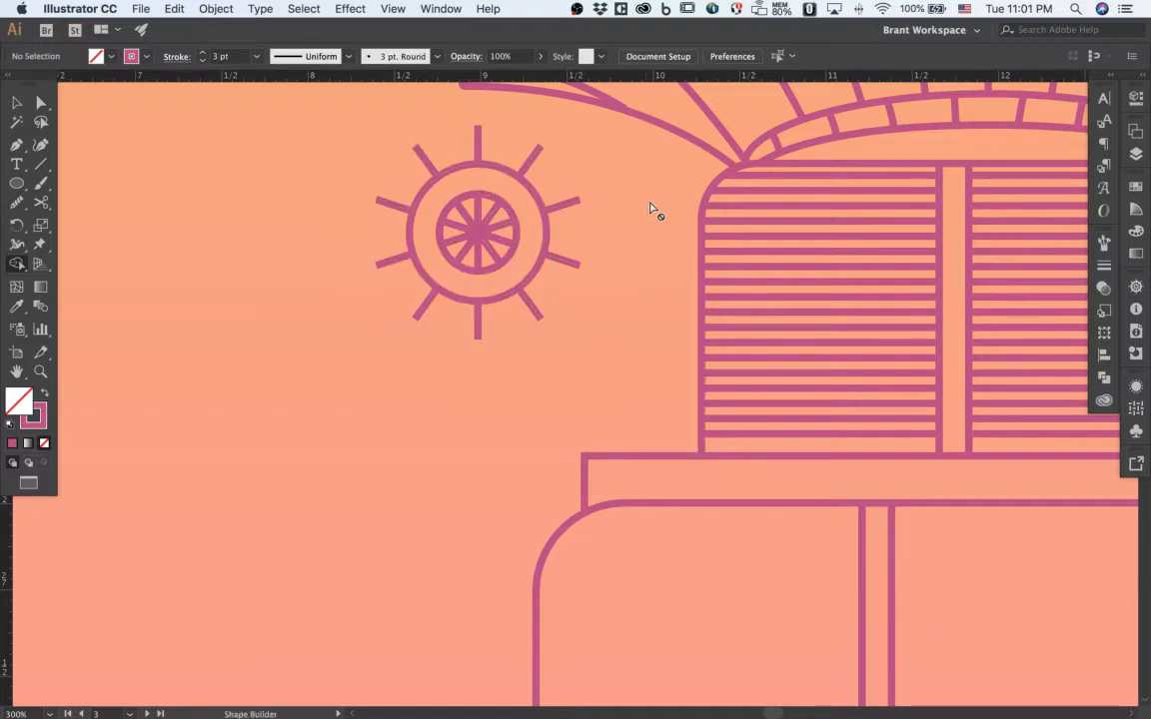
{"action": "scroll", "coordinate": [655, 211], "scroll_direction": "down", "scroll_amount": 3}
{"action": "scroll", "coordinate": [623, 205], "scroll_direction": "up", "scroll_amount": 3}
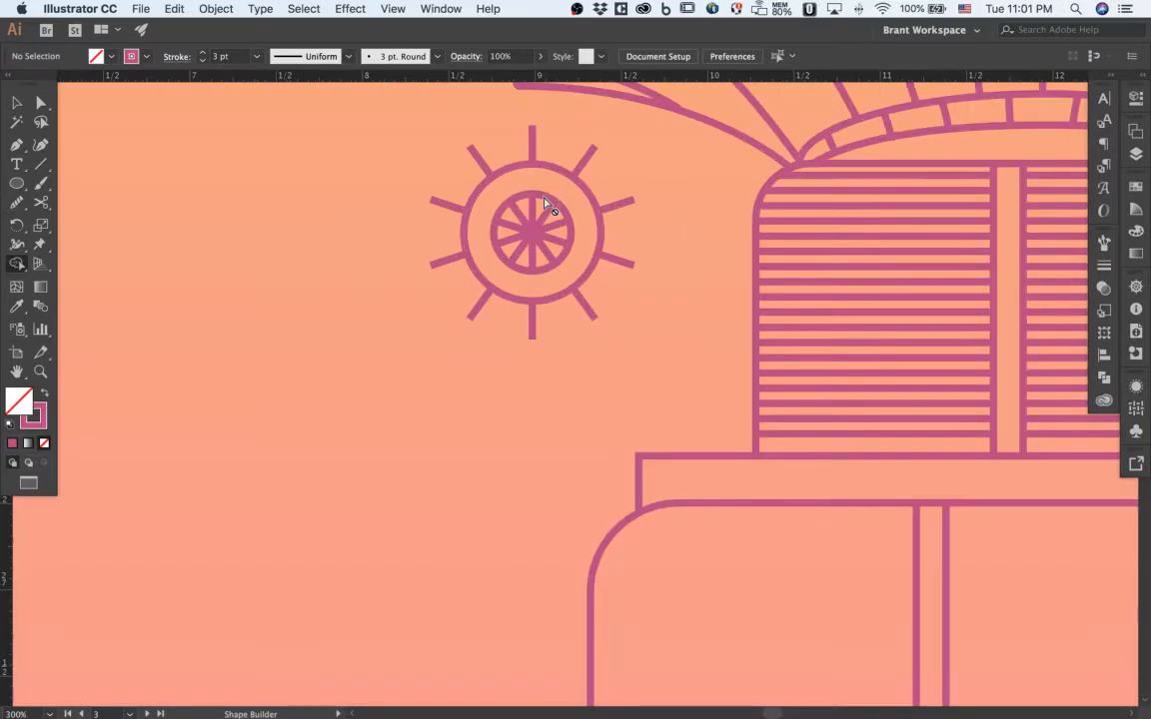
Move the entire wheel figure about 1.2 in left, farther from the tower, and deselect it.
{"action": "key", "text": "v"}
{"action": "left_click_drag", "start_coordinate": [591, 299], "coordinate": [638, 350]}
{"action": "left_click_drag", "start_coordinate": [563, 228], "coordinate": [343, 228]}
{"action": "scroll", "coordinate": [573, 236], "scroll_direction": "left", "scroll_amount": 3}
{"action": "key", "text": "super+shift+a"}
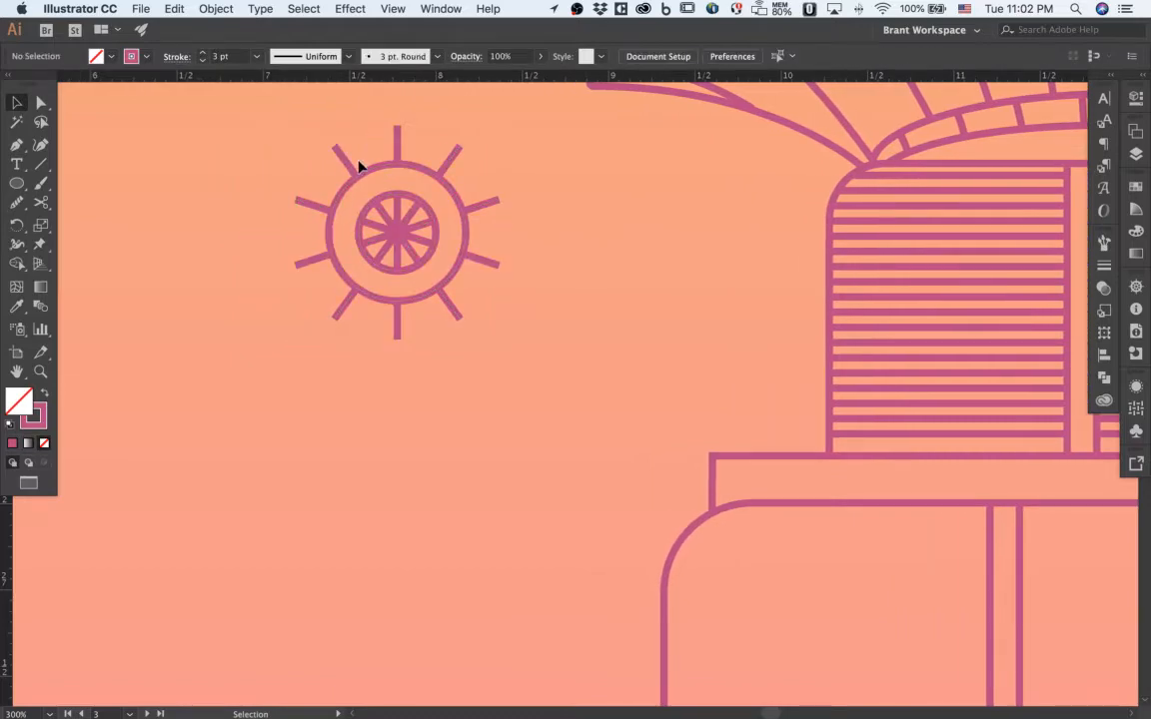
Select the entire wheel figure beside the tower and delete it.
{"action": "scroll", "coordinate": [404, 249], "scroll_direction": "down", "scroll_amount": 3}
{"action": "scroll", "coordinate": [404, 258], "scroll_direction": "up", "scroll_amount": 4}
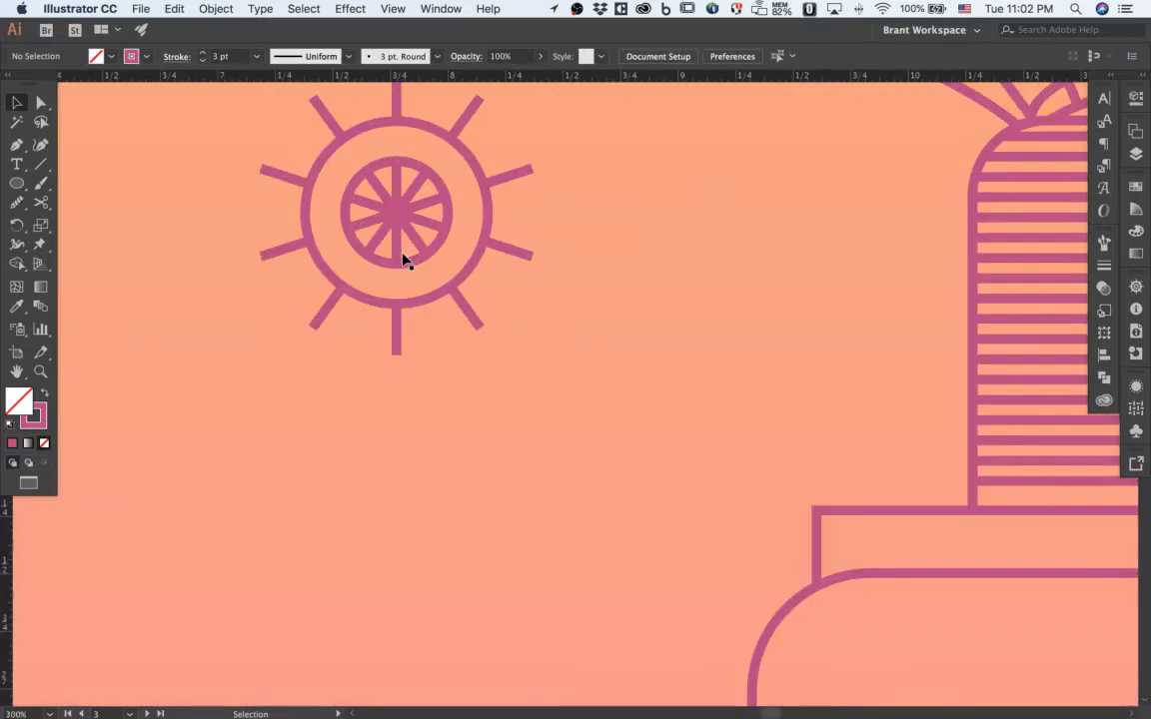
{"action": "scroll", "coordinate": [296, 169], "scroll_direction": "down", "scroll_amount": 3}
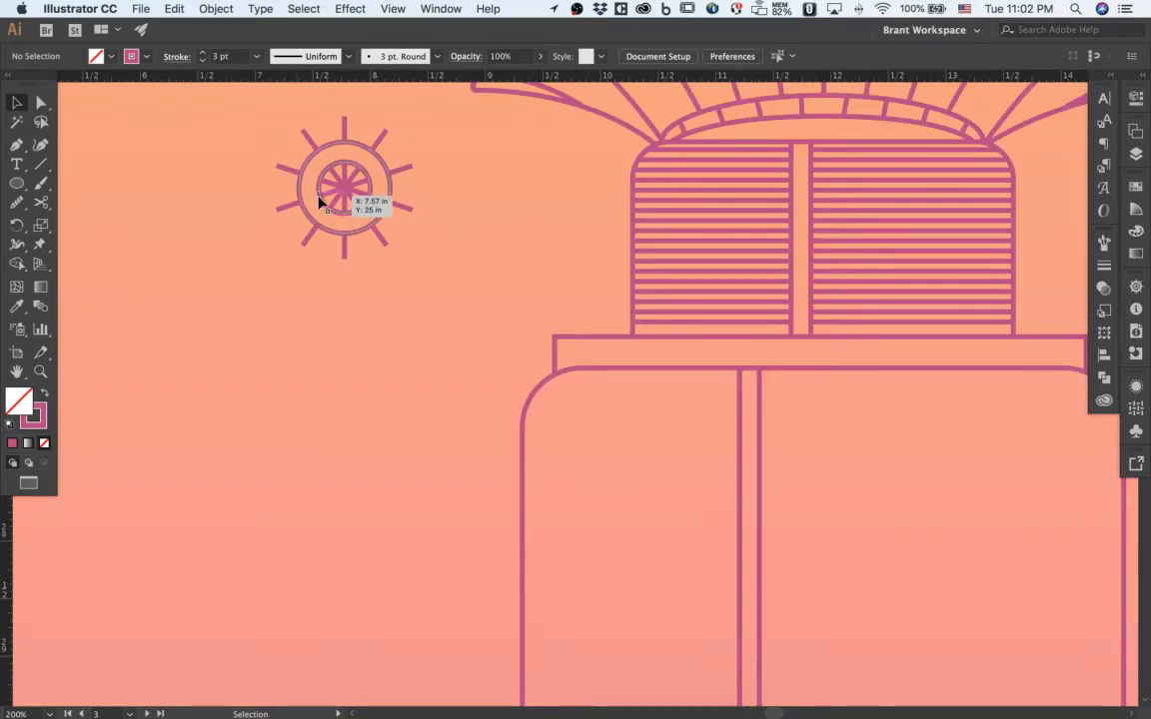
{"action": "scroll", "coordinate": [319, 200], "scroll_direction": "up", "scroll_amount": 2}
{"action": "scroll", "coordinate": [319, 200], "scroll_direction": "up", "scroll_amount": 2}
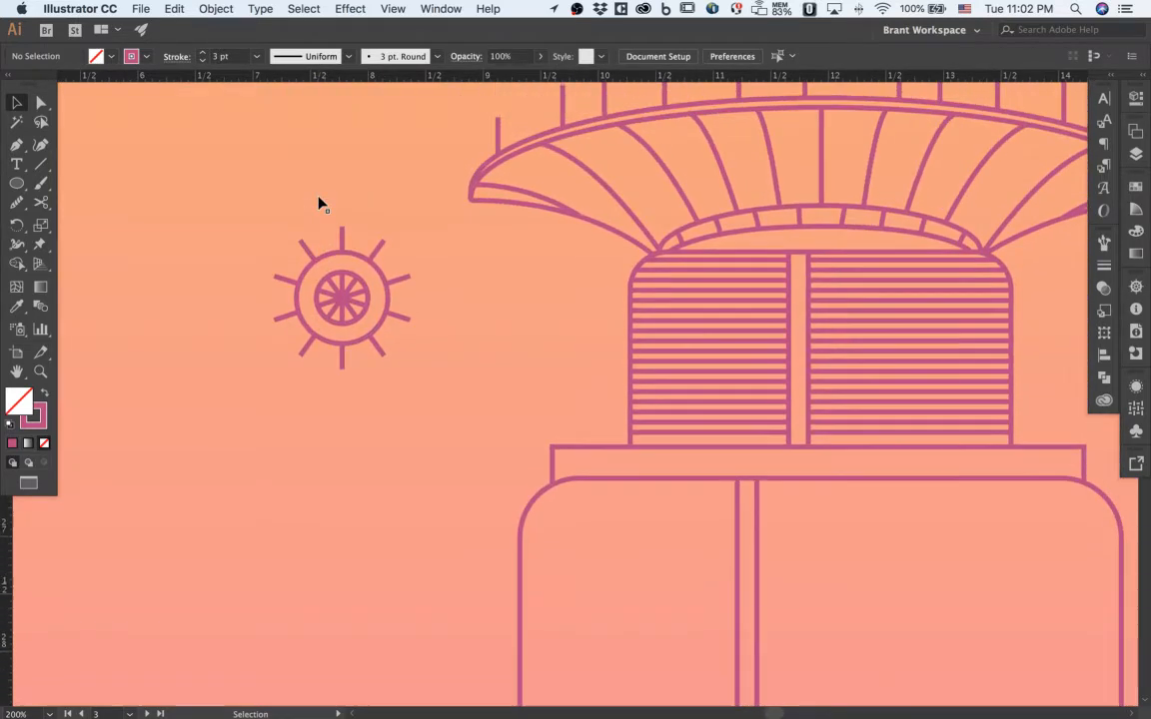
{"action": "left_click_drag", "start_coordinate": [262, 228], "coordinate": [464, 406]}
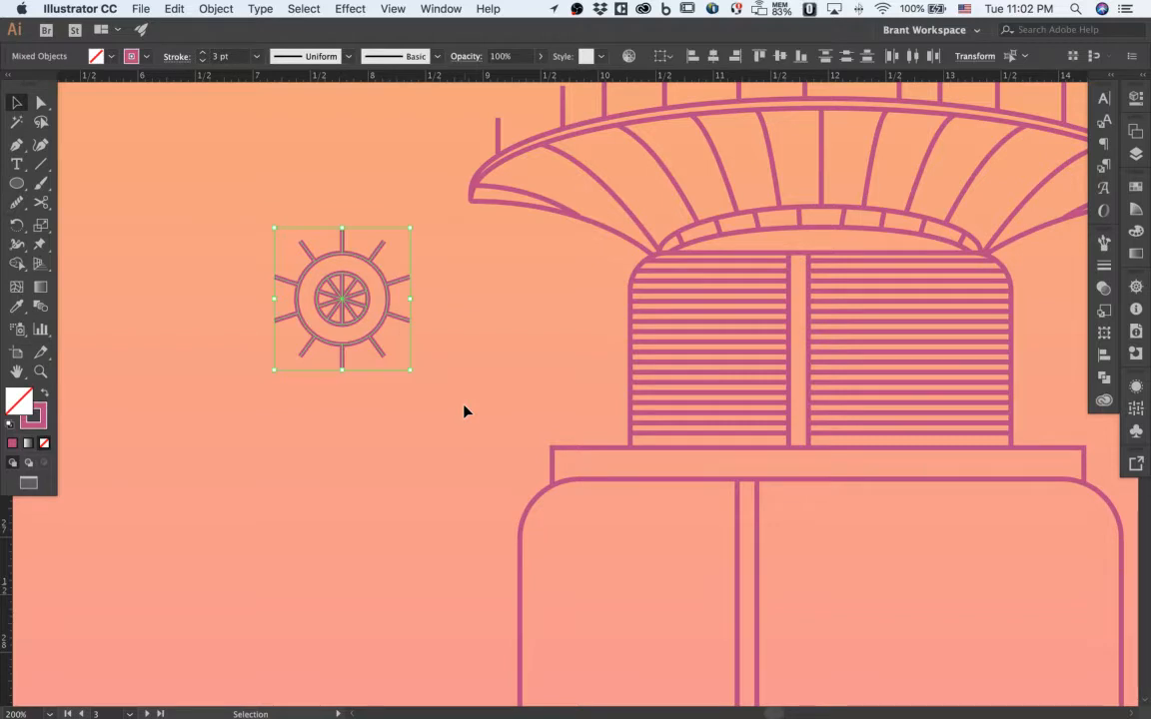
{"action": "key", "text": "Delete"}
Draw a circle about 1.36 in across left of the tower and a smaller square overlapping its upper-left part.
{"action": "left_click", "coordinate": [16, 182]}
{"action": "left_click_drag", "start_coordinate": [211, 226], "coordinate": [368, 383]}
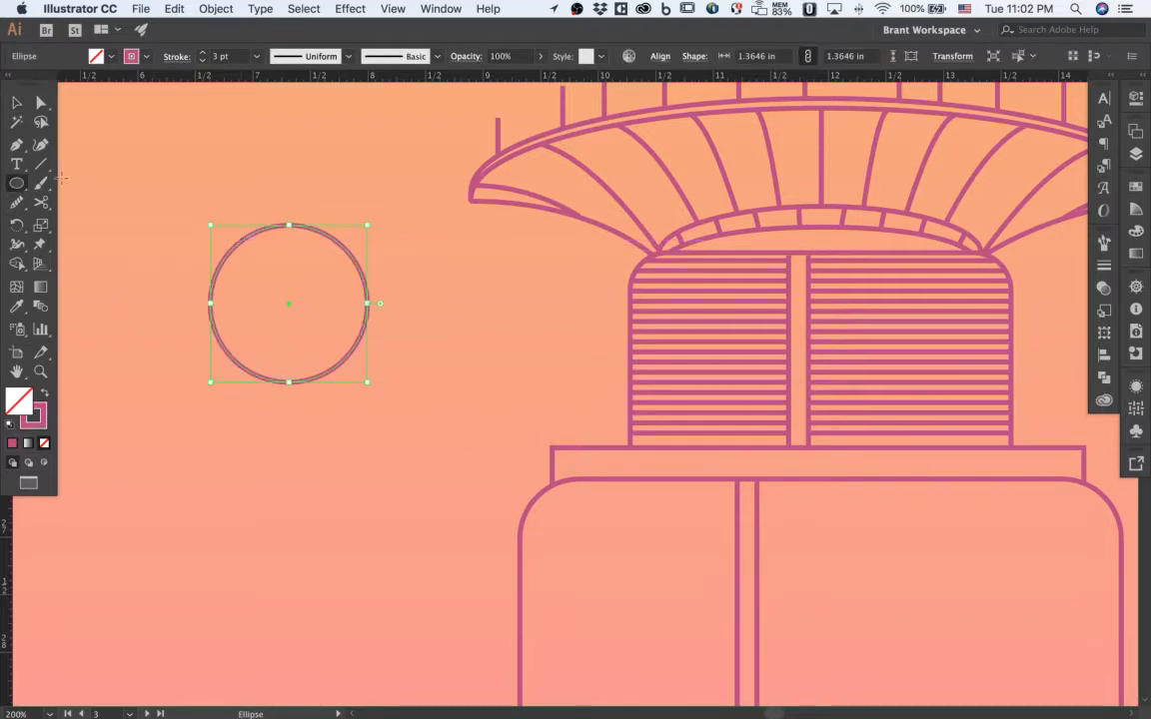
{"action": "left_click", "coordinate": [24, 186]}
{"action": "left_click", "coordinate": [95, 183]}
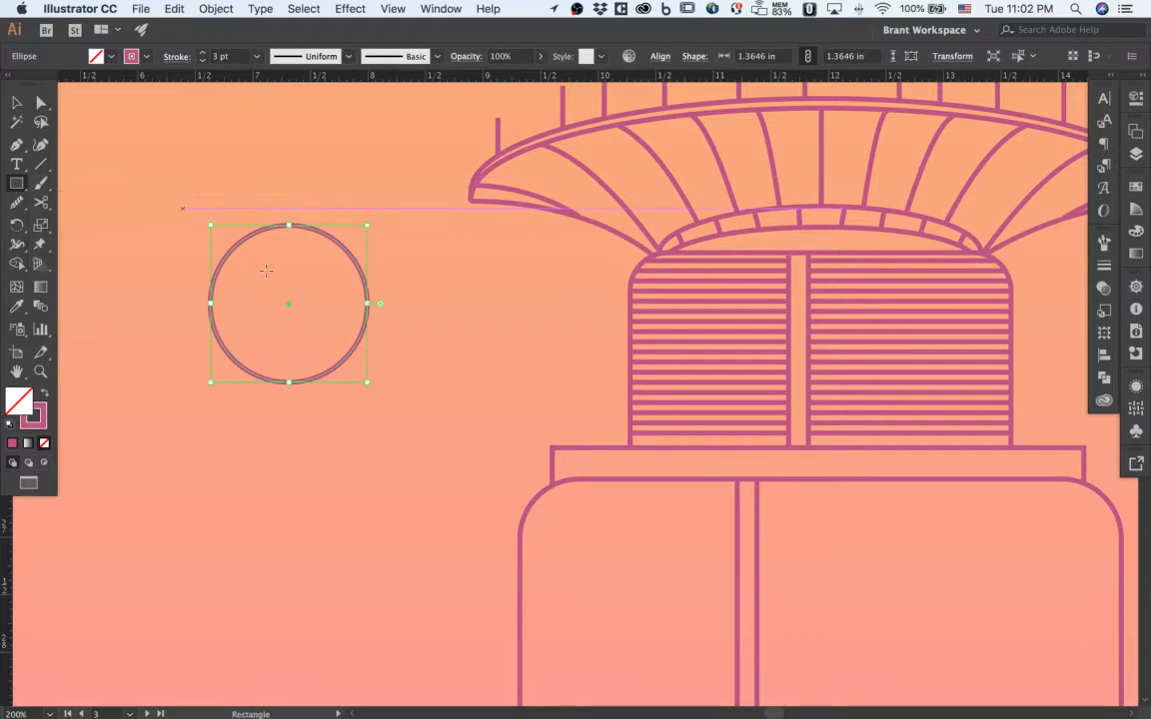
{"action": "left_click_drag", "start_coordinate": [171, 197], "coordinate": [306, 305]}
{"action": "key", "text": "v"}
{"action": "key", "text": "super+shift+a"}
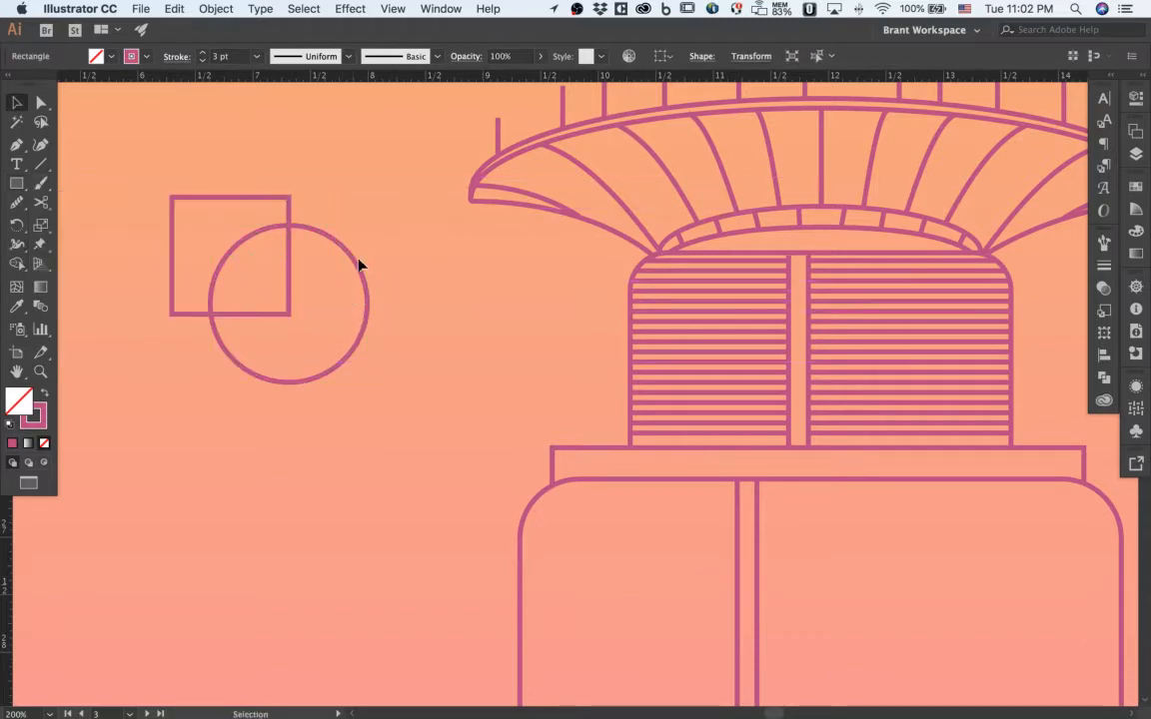
Swap the fill and stroke of the square and circle so both become solid pink without an outline.
{"action": "key", "text": "super+a"}
{"action": "left_click", "coordinate": [44, 398]}
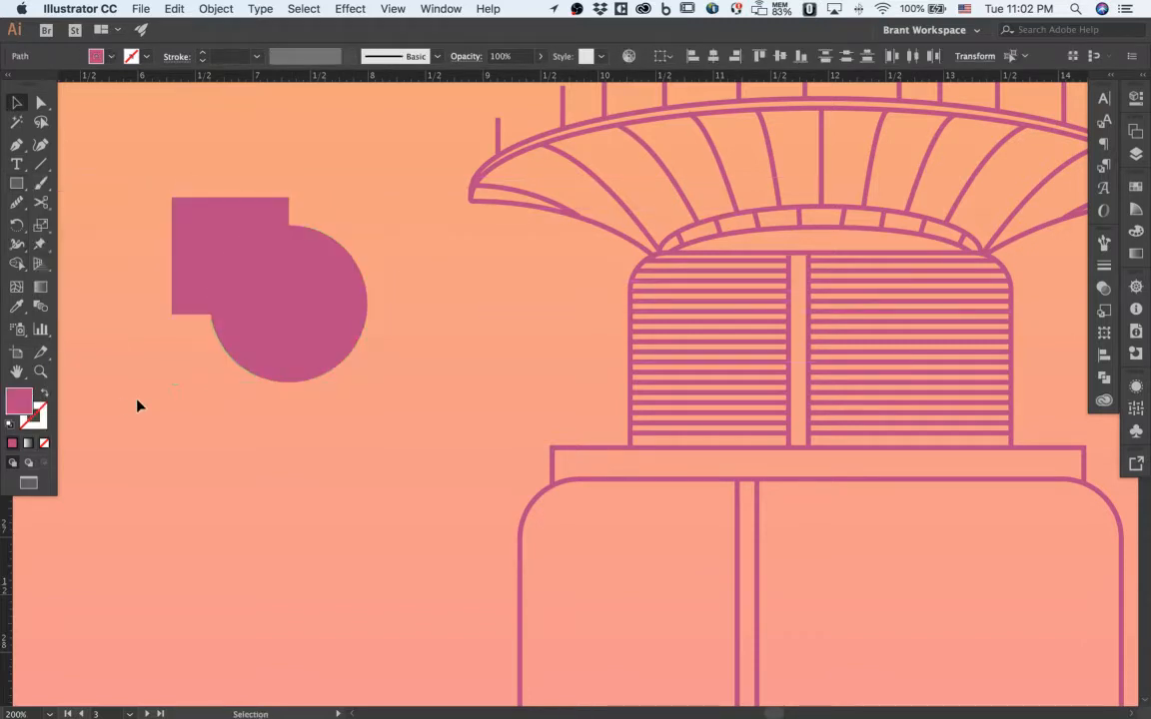
{"action": "key", "text": "super+shift+a"}
Remove the area where the solid square and circle overlap with Shape Builder, and deselect the shapes.
{"action": "key", "text": "super+a"}
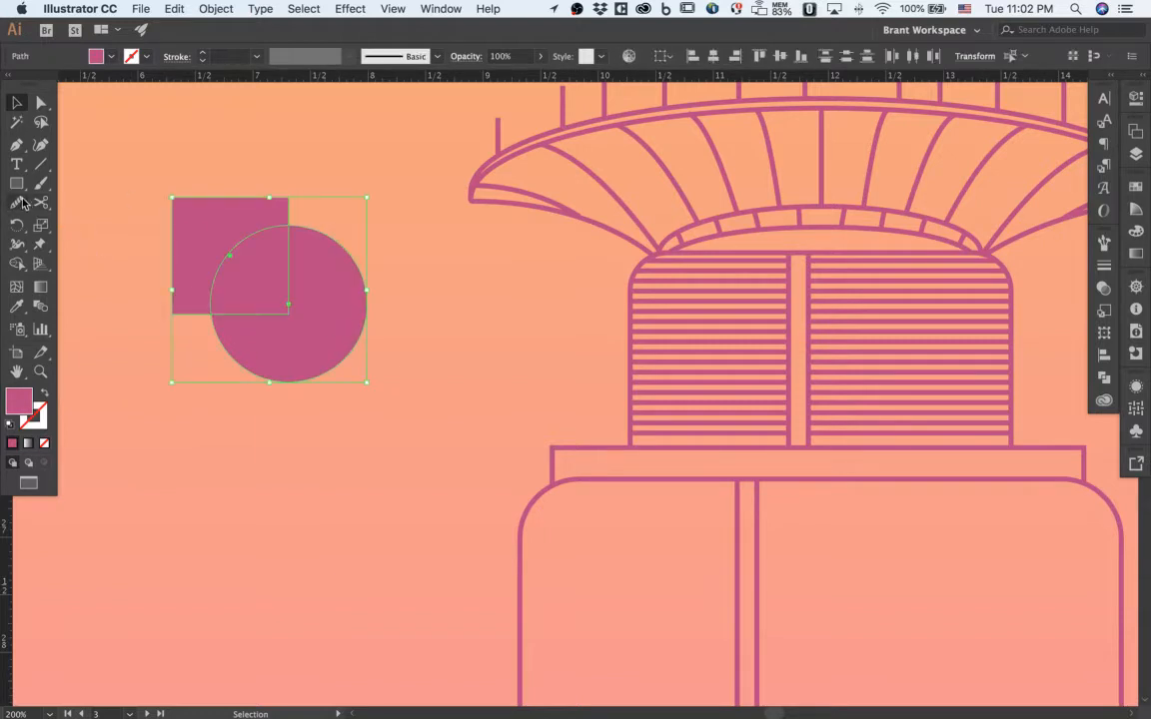
{"action": "key", "text": "shift+m"}
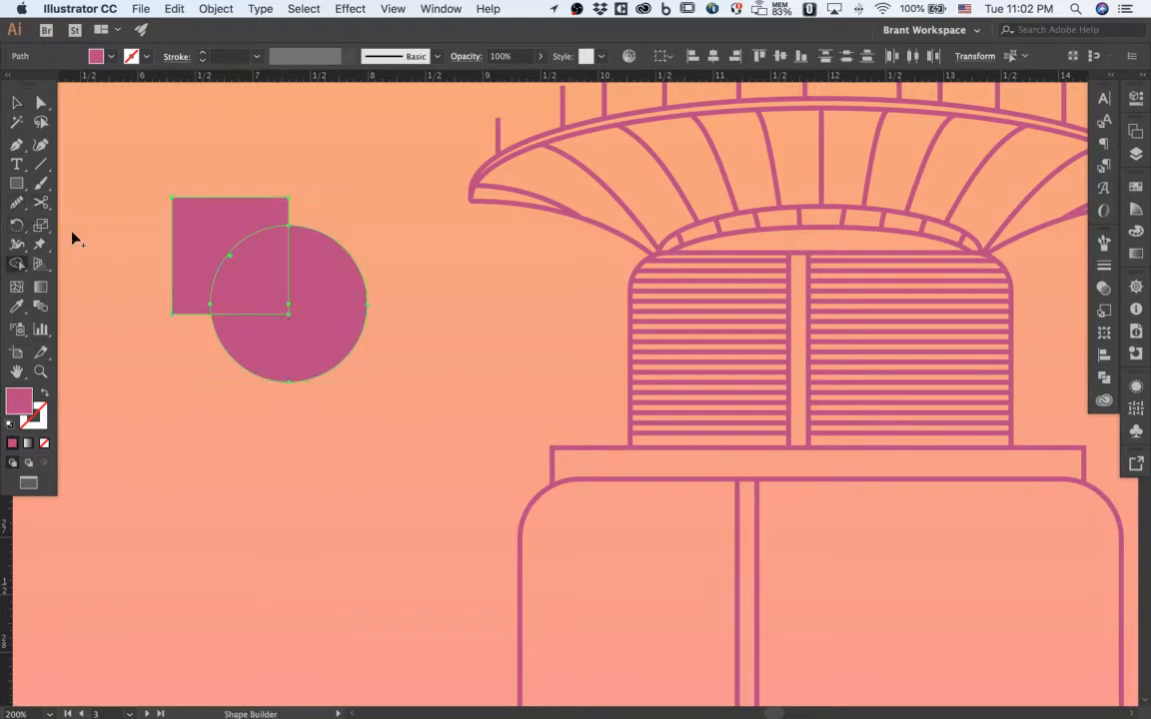
{"action": "left_click", "coordinate": [256, 274], "text": "alt"}
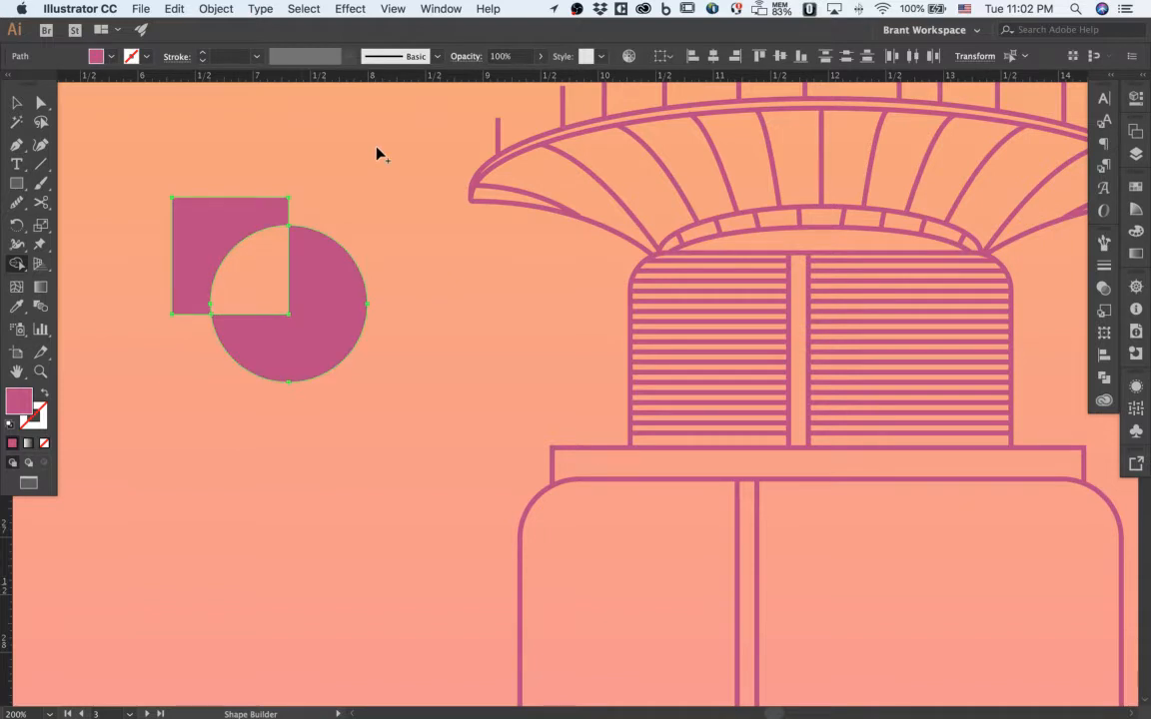
{"action": "key", "text": "super+shift+a"}
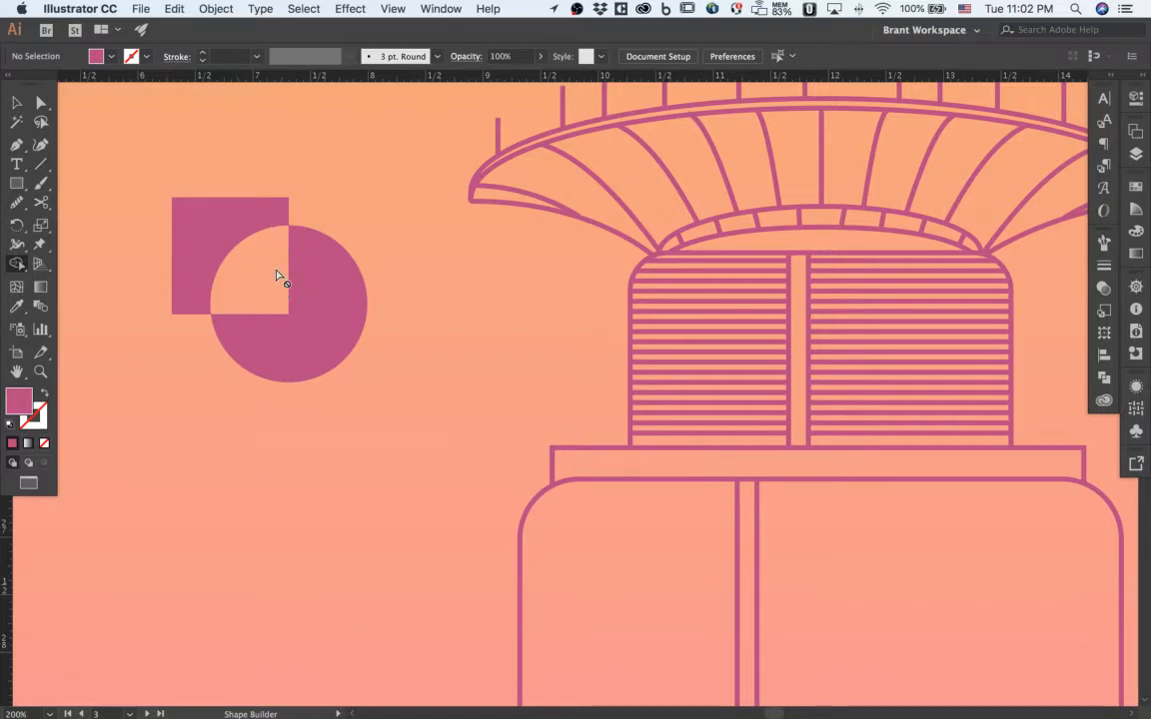
{"action": "key", "text": "v"}
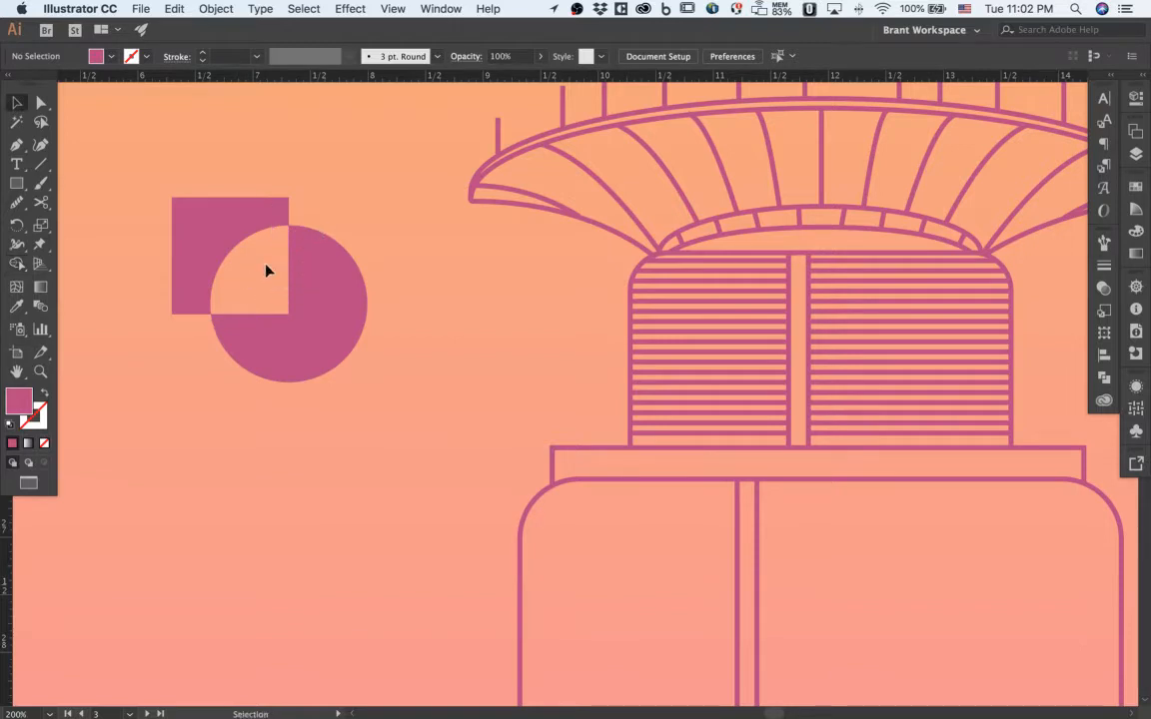
Move the cut square piece up and left away from the circle, and undo the move.
{"action": "left_click_drag", "start_coordinate": [205, 206], "coordinate": [180, 177]}
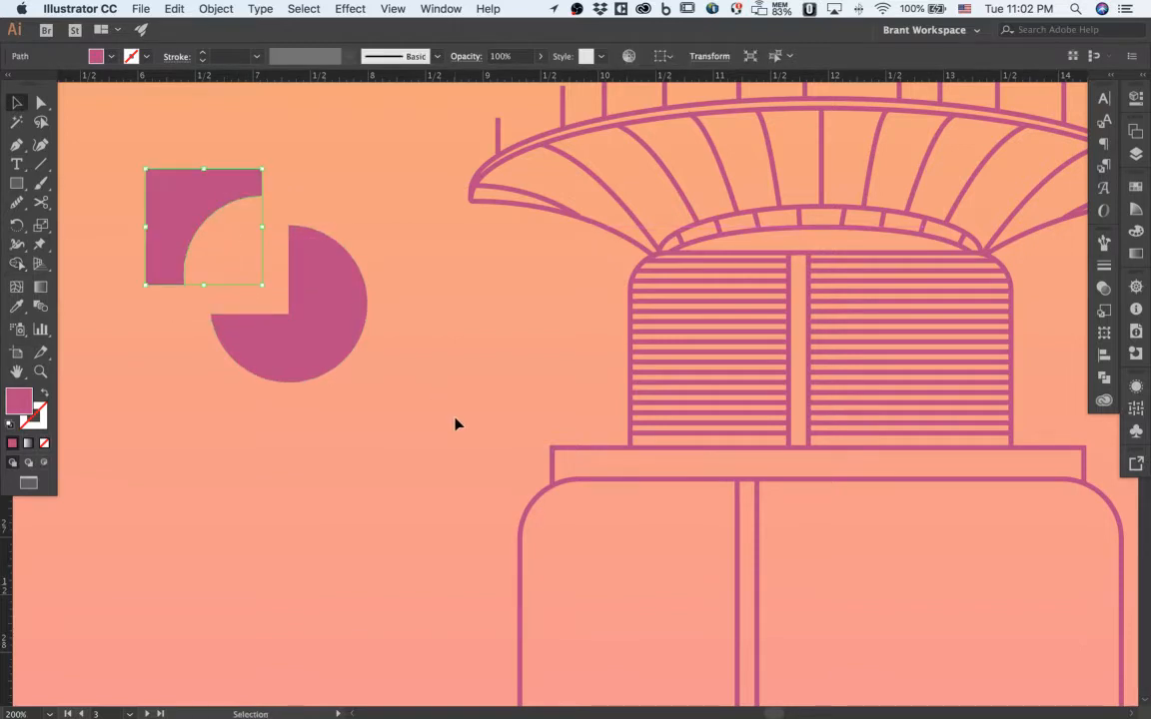
{"action": "key", "text": "super+z"}
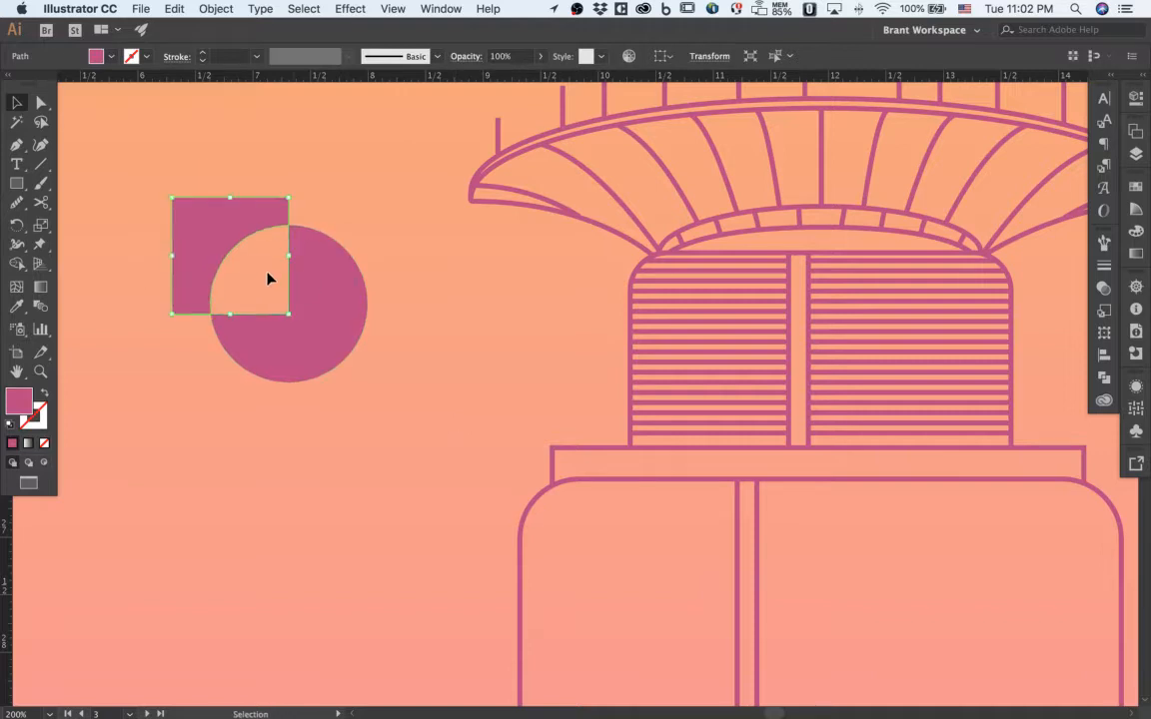
{"action": "left_click", "coordinate": [283, 238]}
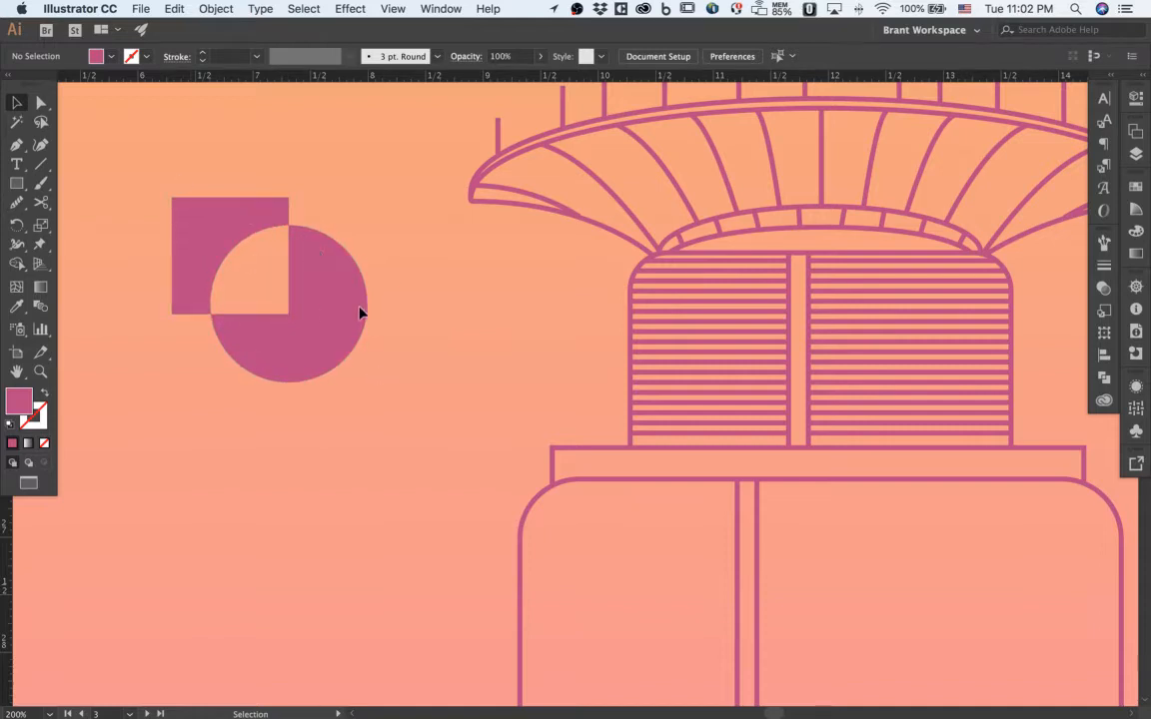
Undo the Shape Builder cut to restore the full square and circle, and keep both selected.
{"action": "left_click", "coordinate": [313, 339]}
{"action": "key", "text": "super+minus"}
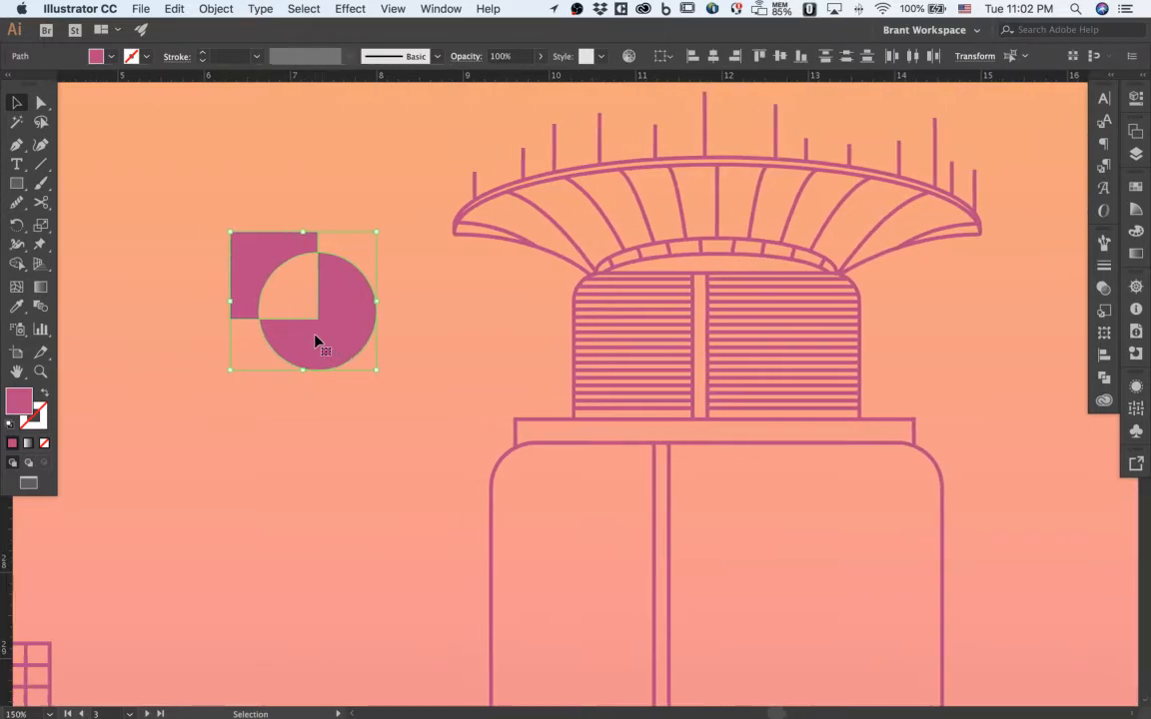
{"action": "key", "text": "super+plus"}
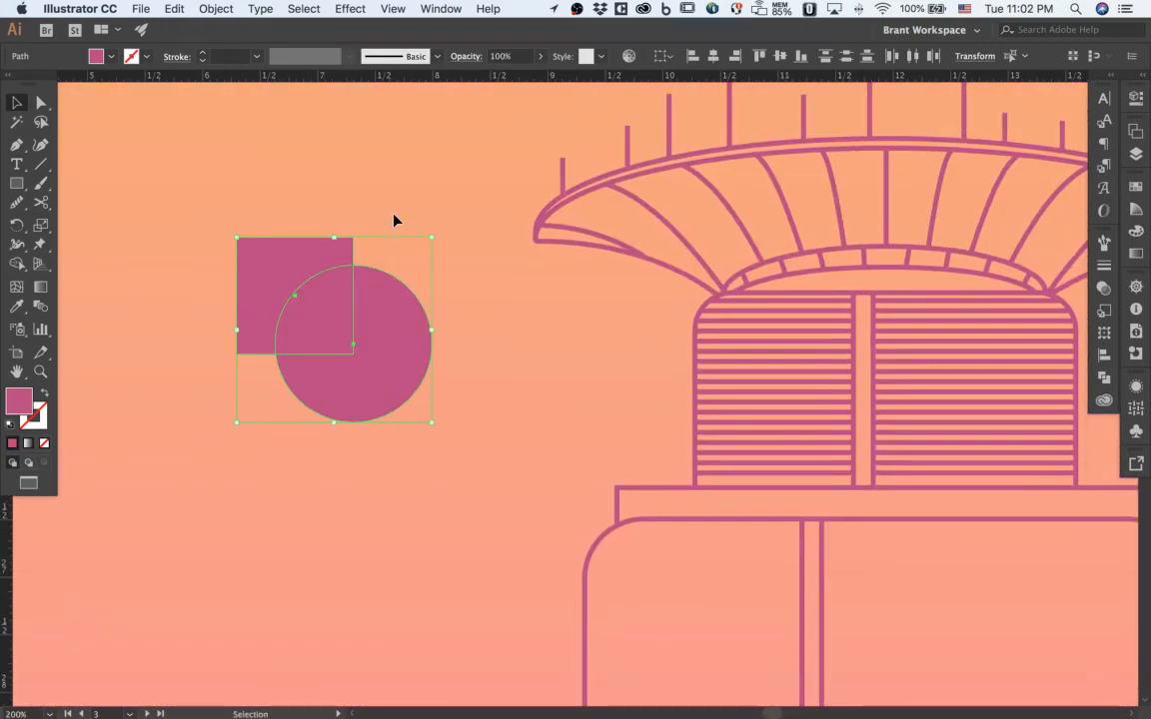
{"action": "left_click", "coordinate": [232, 225]}
{"action": "left_click", "coordinate": [401, 362]}
{"action": "key", "text": "super+plus"}
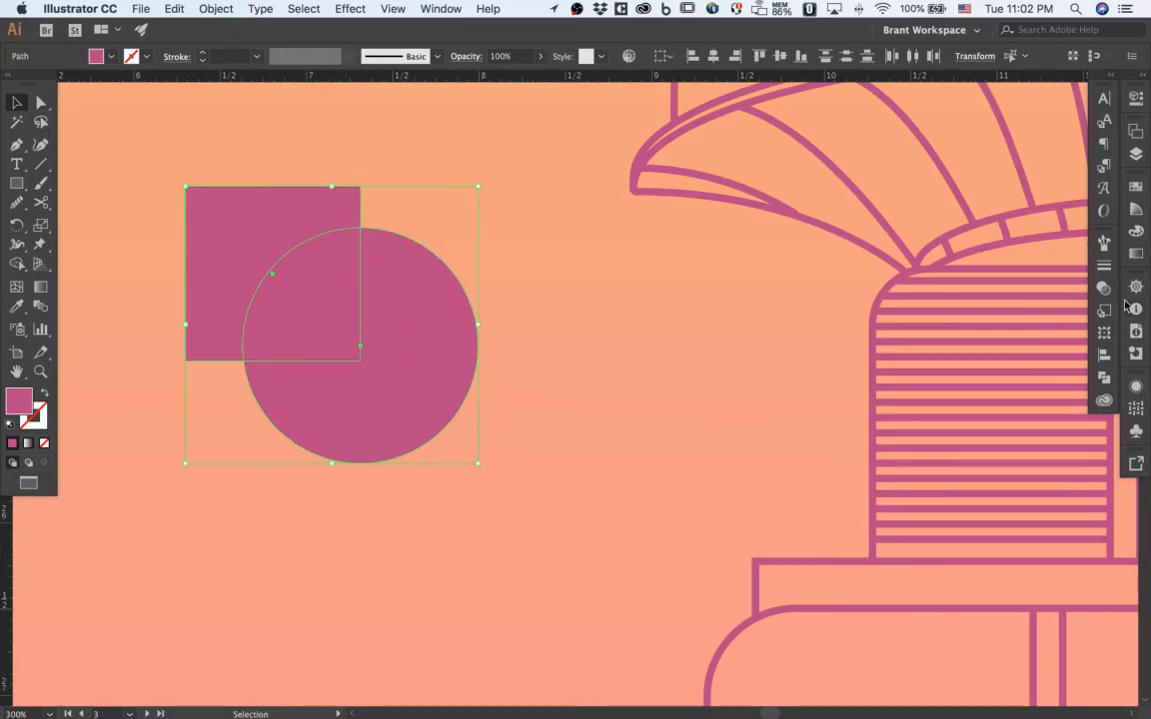
Divide the overlapping square and circle with the Pathfinder's Divide operation and deselect the result.
{"action": "left_click", "coordinate": [1103, 378]}
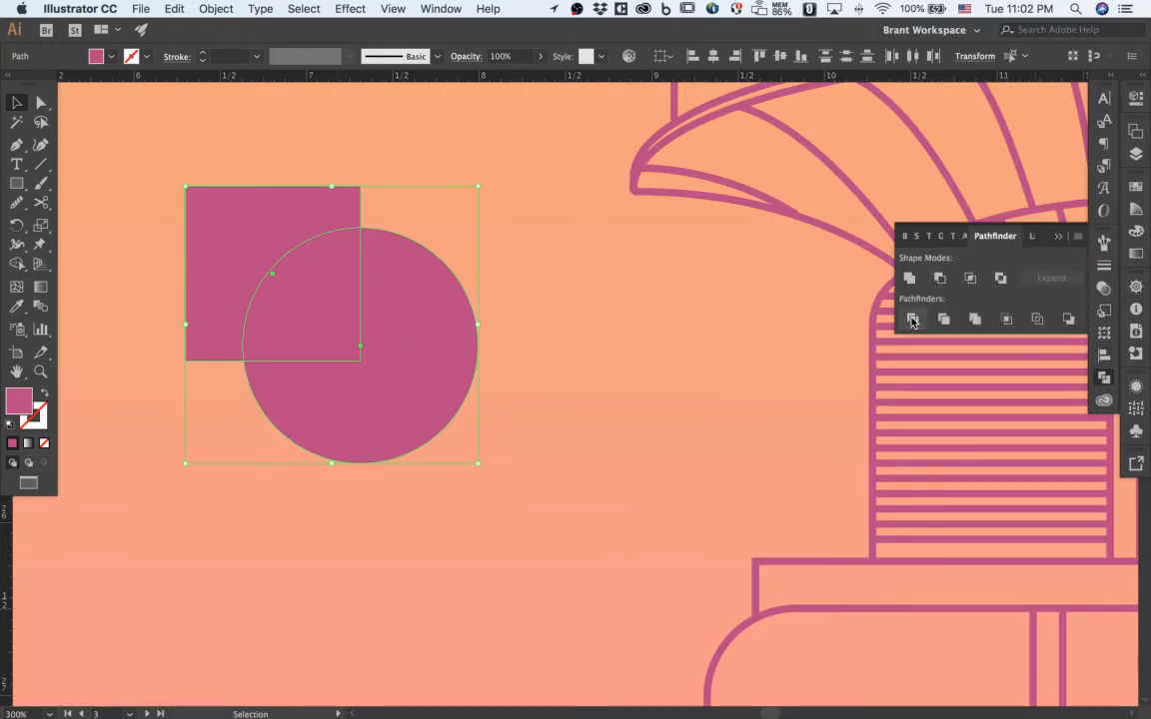
{"action": "key", "text": "super+g"}
{"action": "left_click", "coordinate": [542, 308]}
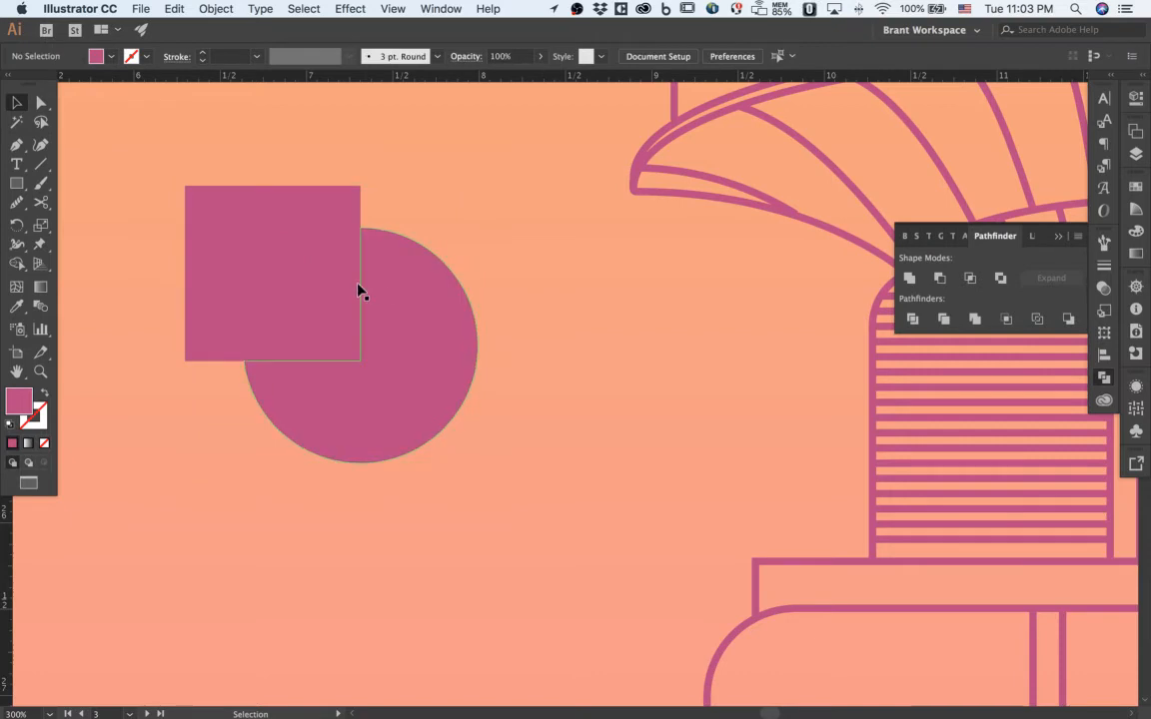
Isolate the divided group, try moving the overlap piece left, and undo the move.
{"action": "left_click", "coordinate": [329, 291]}
{"action": "double_click", "coordinate": [330, 291]}
{"action": "left_click_drag", "start_coordinate": [333, 292], "coordinate": [309, 304]}
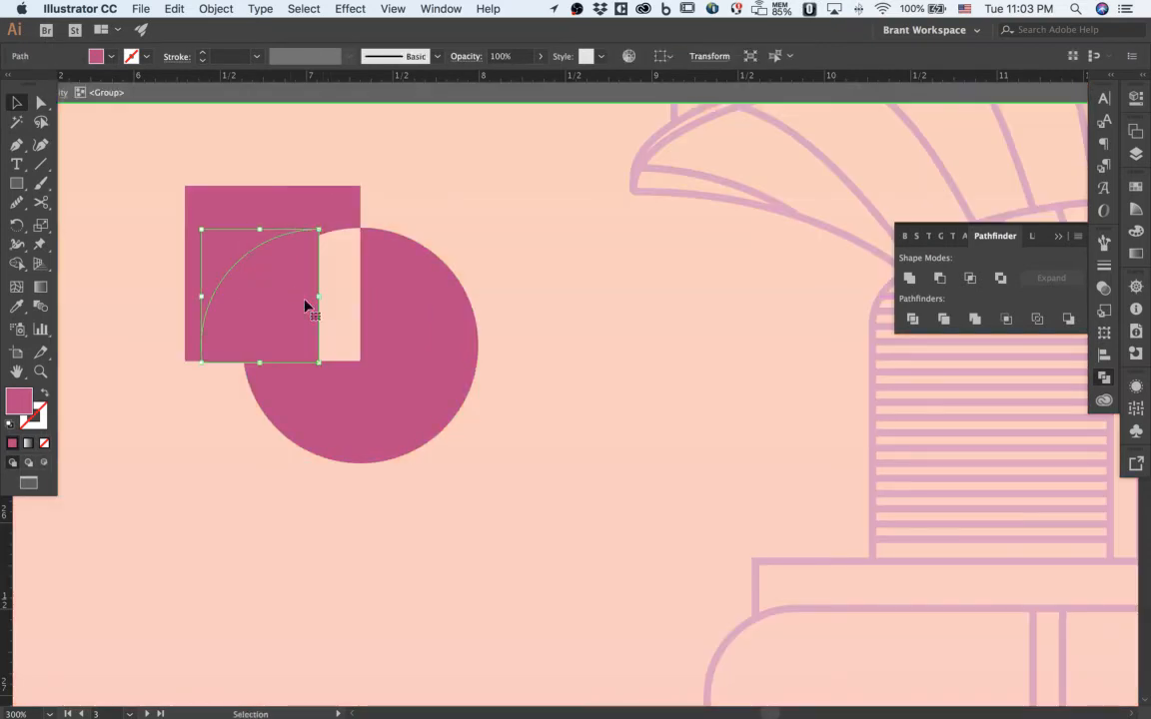
{"action": "key", "text": "ctrl+z"}
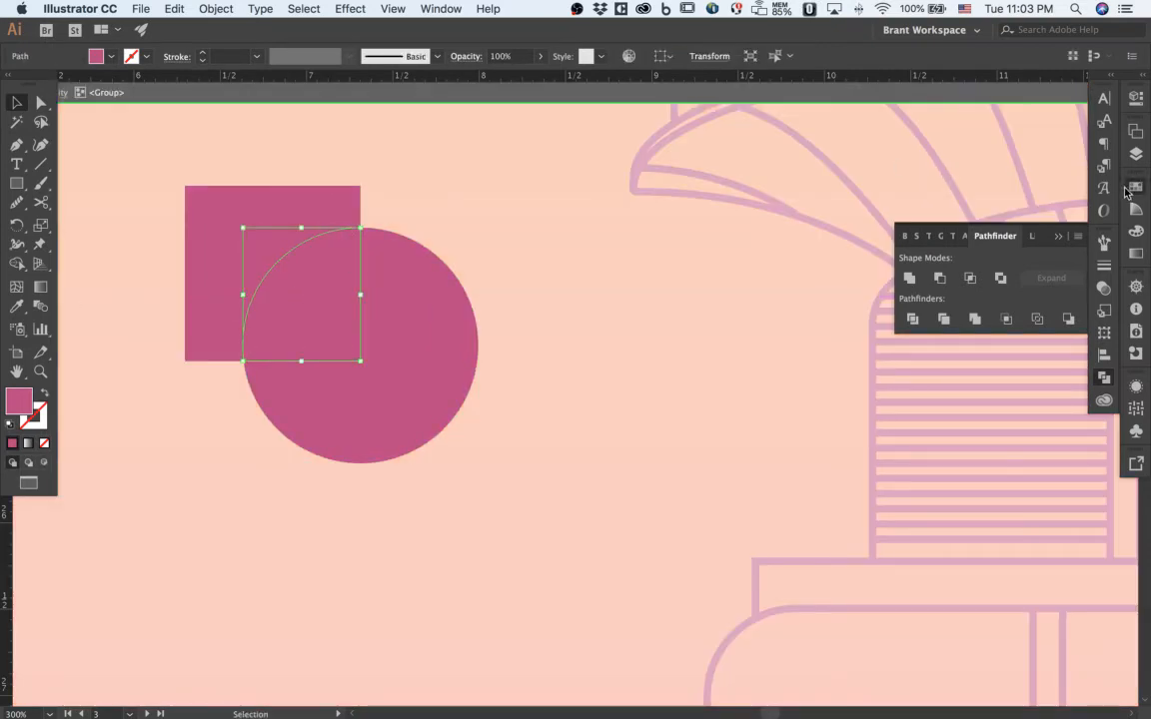
Fill the overlap piece with the black swatch and leave the group's isolation mode.
{"action": "left_click", "coordinate": [1136, 186]}
{"action": "left_click", "coordinate": [964, 228]}
{"action": "double_click", "coordinate": [482, 208]}
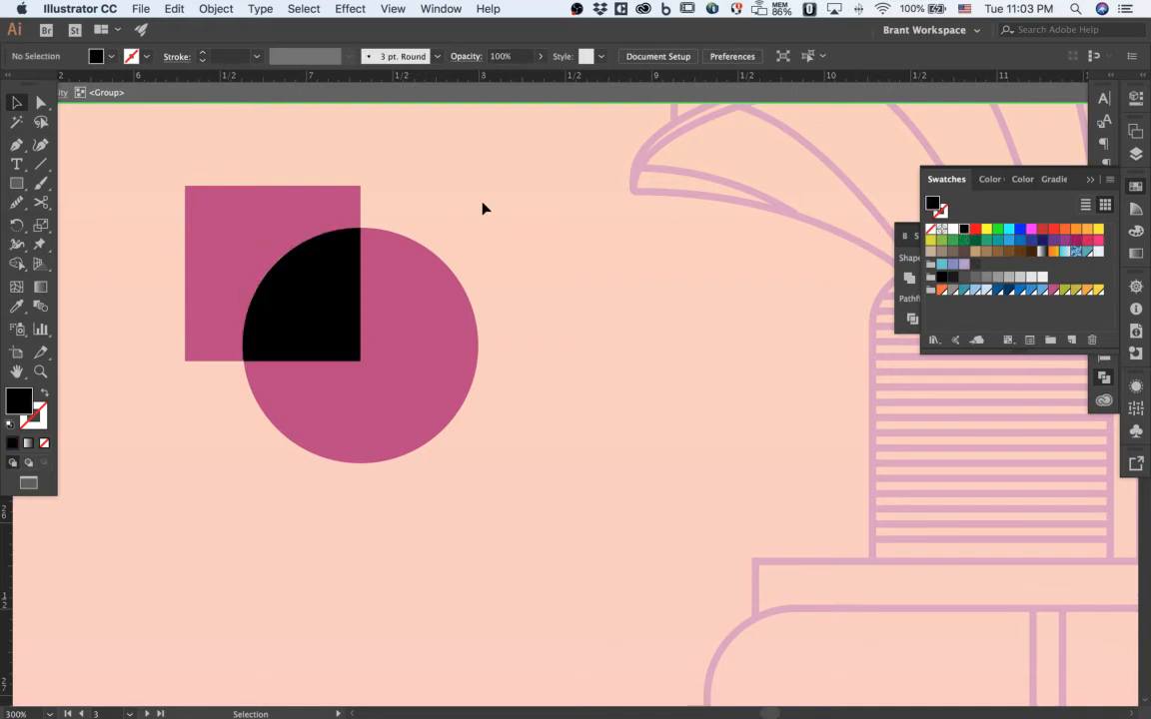
Select the divided square-and-circle group and delete it from the artwork.
{"action": "scroll", "coordinate": [483, 208], "scroll_direction": "down", "scroll_amount": 3}
{"action": "left_click_drag", "start_coordinate": [324, 177], "coordinate": [469, 282]}
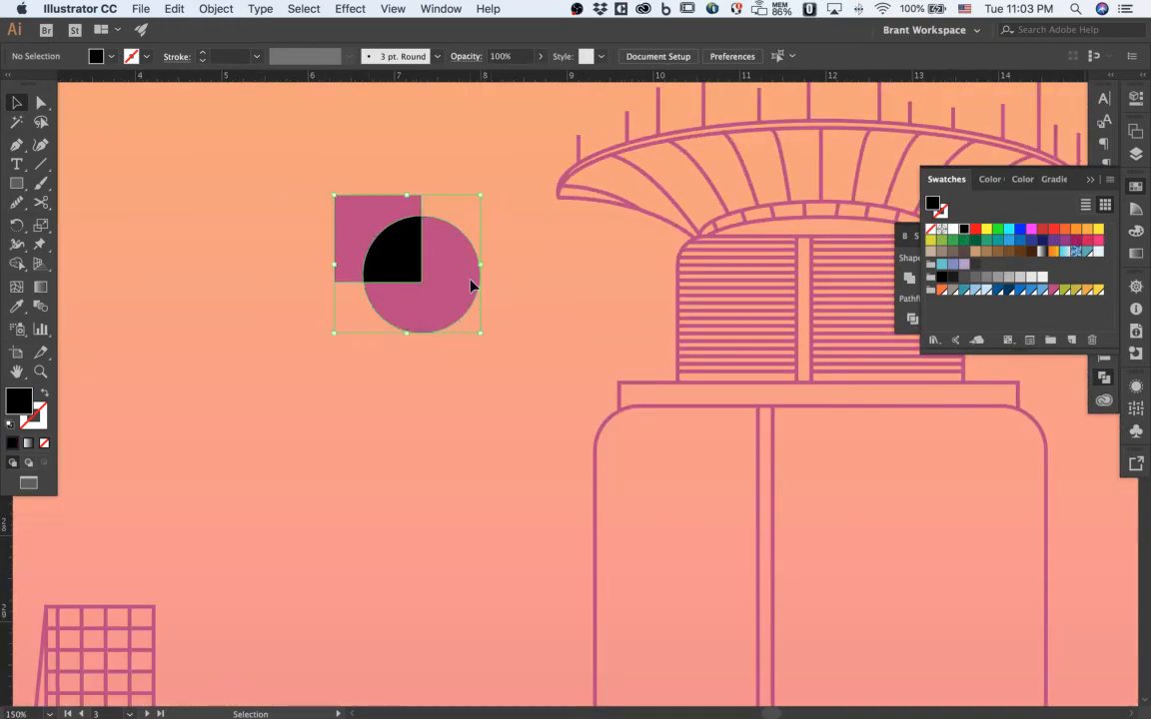
{"action": "key", "text": "Delete"}
Review the whole skyline artwork and the tower, and put away the open Swatches panel.
{"action": "scroll", "coordinate": [472, 288], "scroll_direction": "down", "scroll_amount": 3}
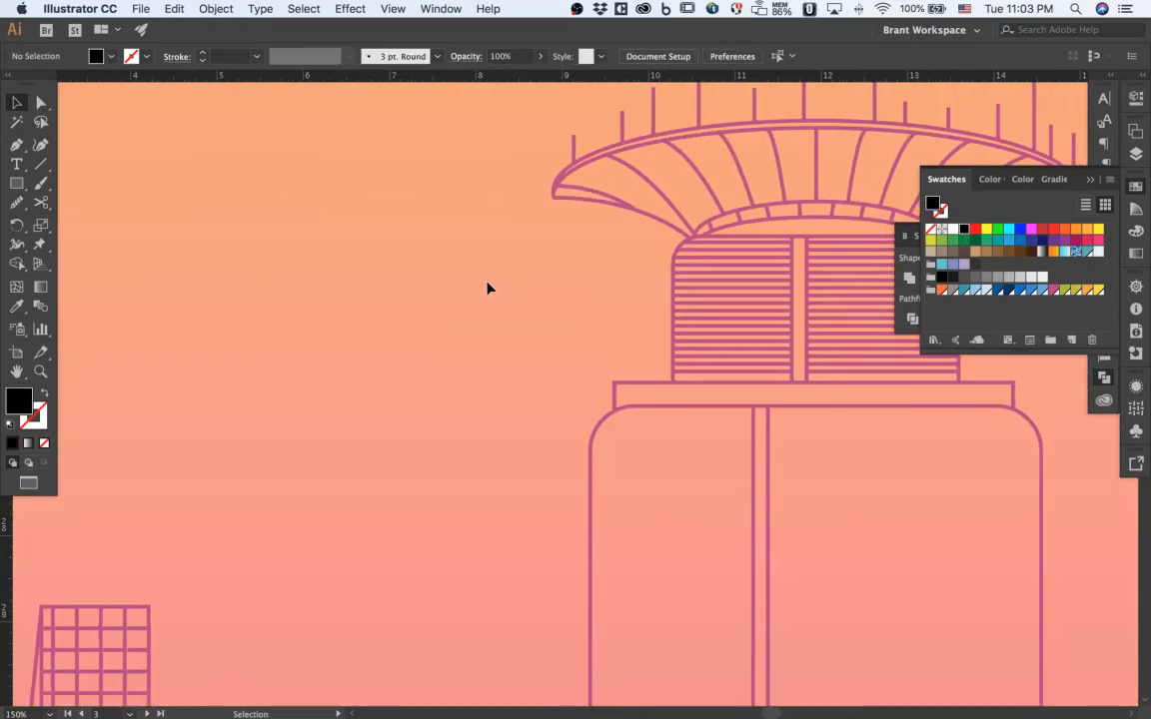
{"action": "scroll", "coordinate": [514, 327], "scroll_direction": "left", "scroll_amount": 2}
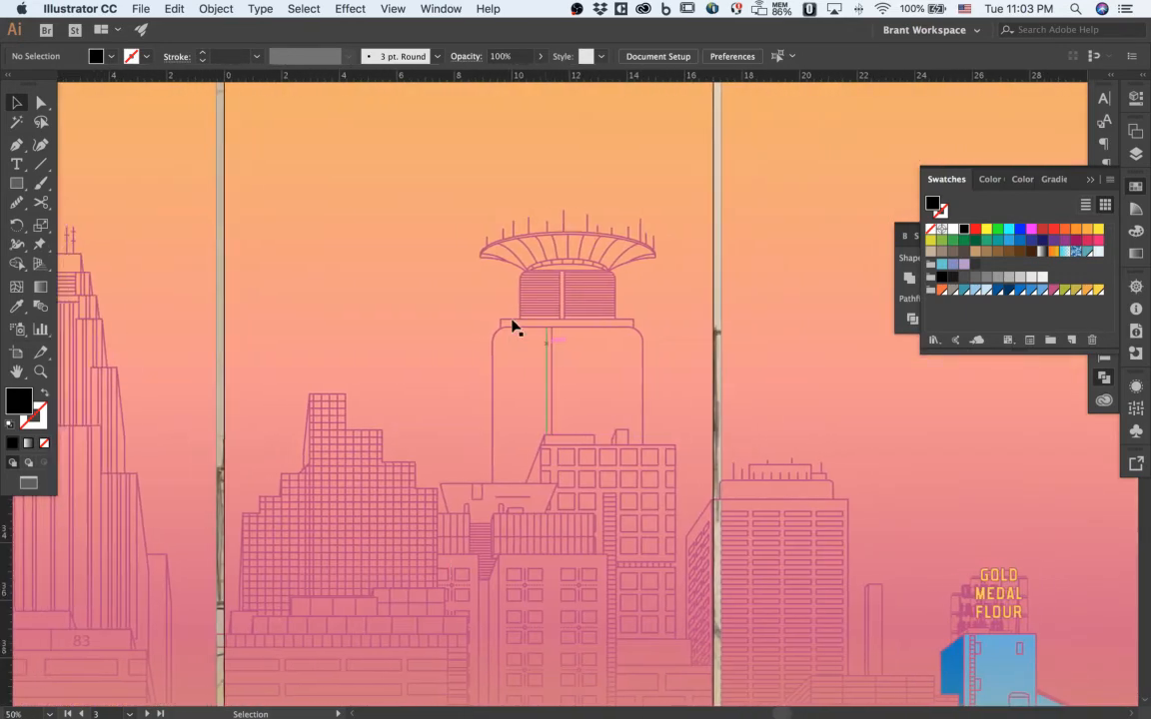
{"action": "scroll", "coordinate": [450, 292], "scroll_direction": "down", "scroll_amount": 2}
{"action": "scroll", "coordinate": [450, 285], "scroll_direction": "down", "scroll_amount": 2}
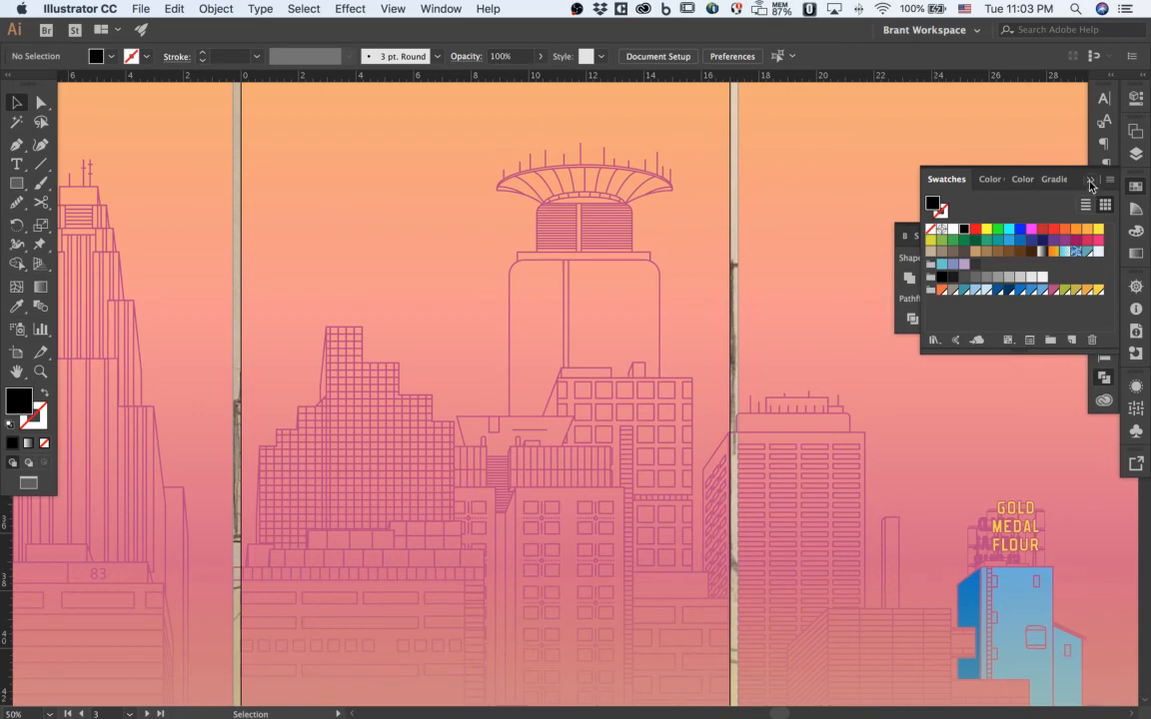
{"action": "left_click", "coordinate": [960, 180]}
{"action": "scroll", "coordinate": [488, 207], "scroll_direction": "up", "scroll_amount": 3}
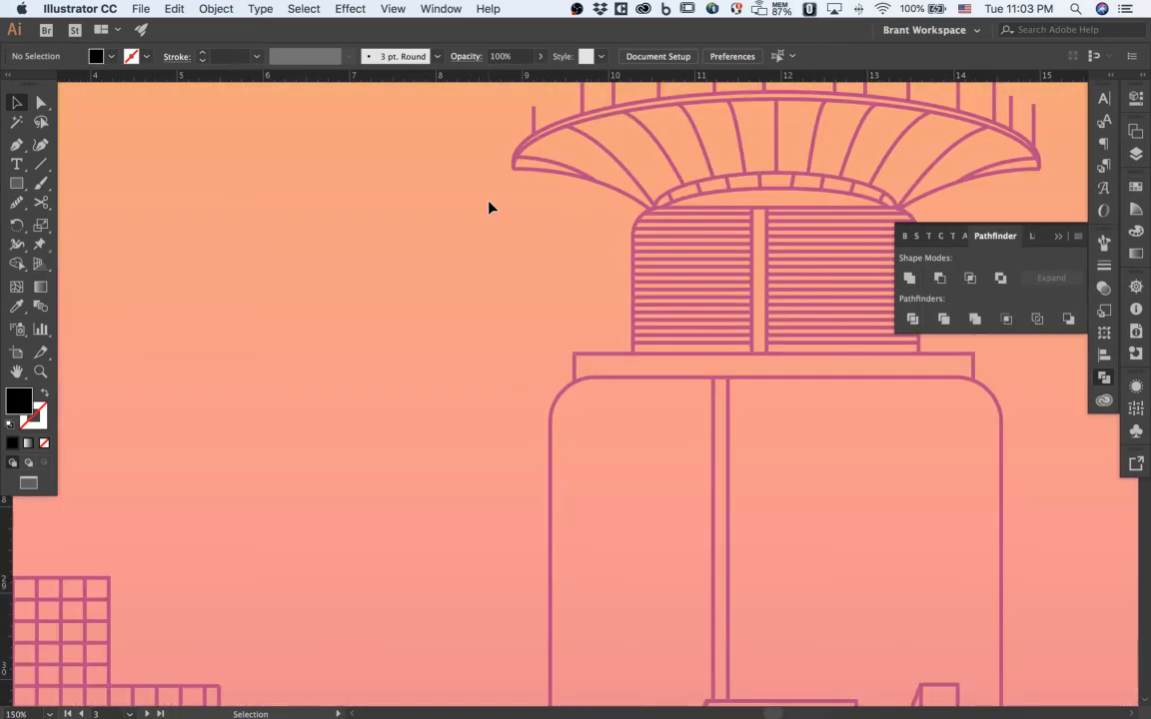